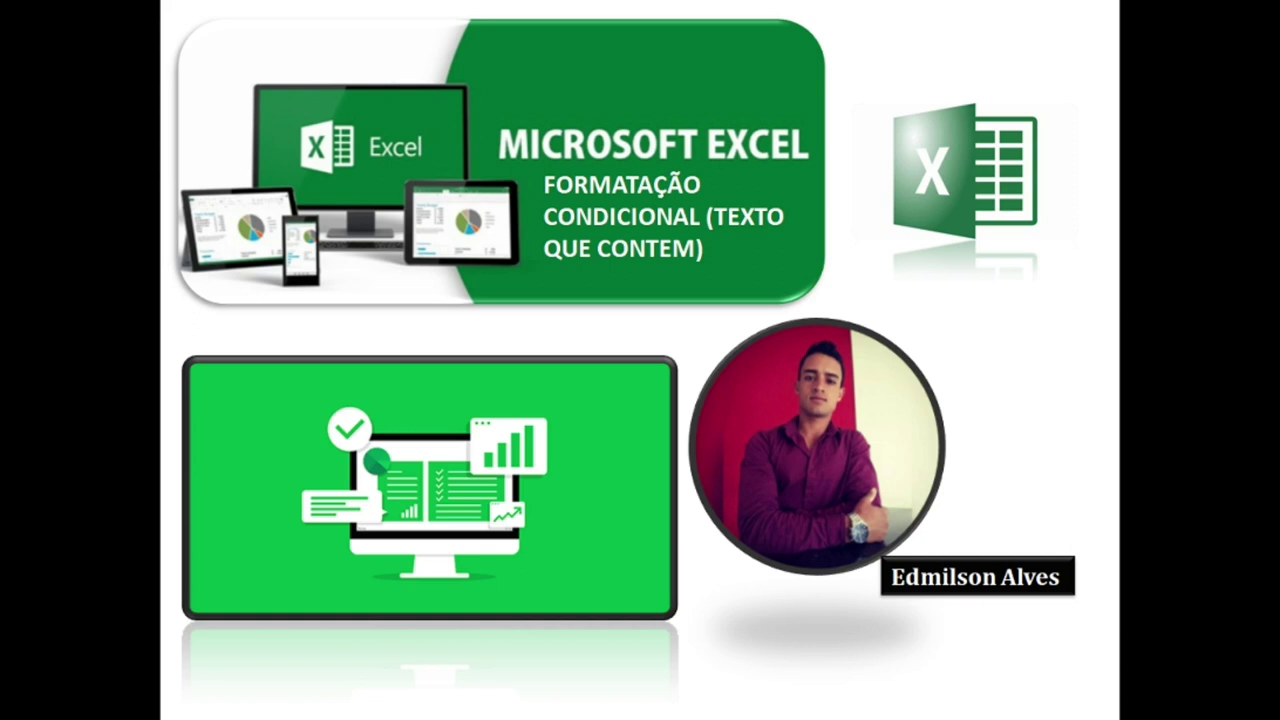
- Open the Windows Start menu over the conditional-formatting tutorial title slide
key("super")
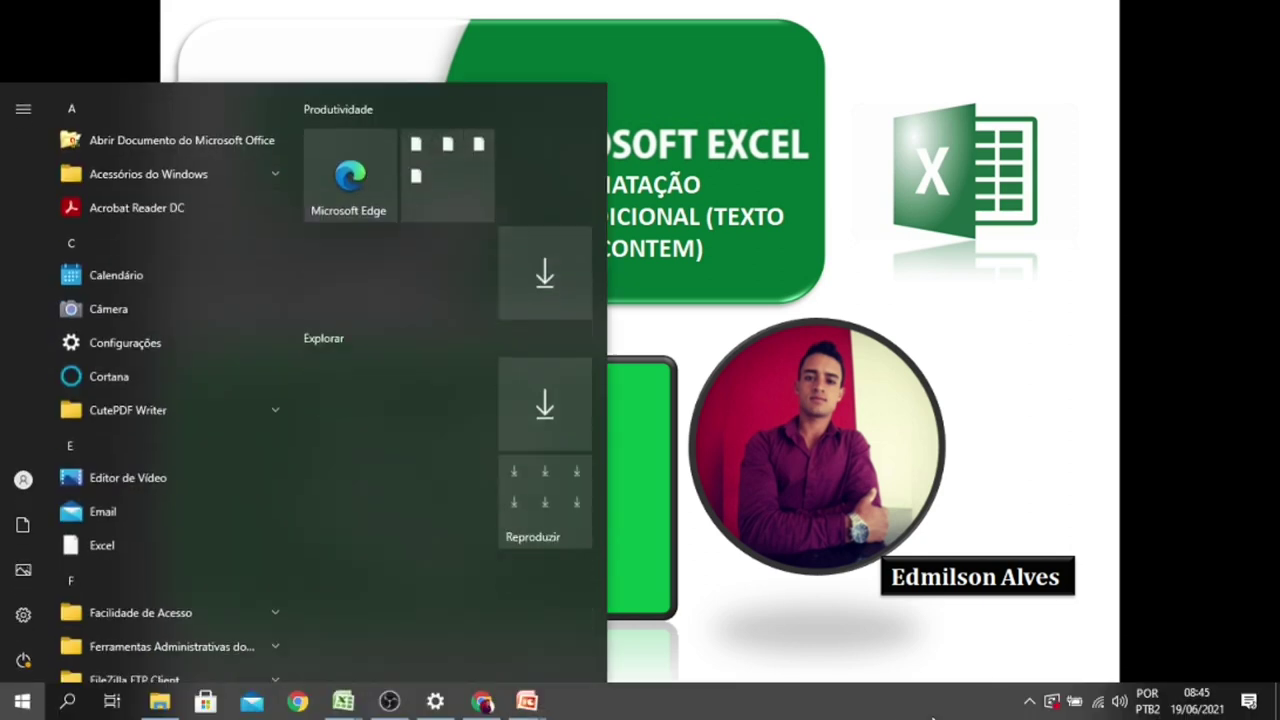
mouse_move(343, 701)
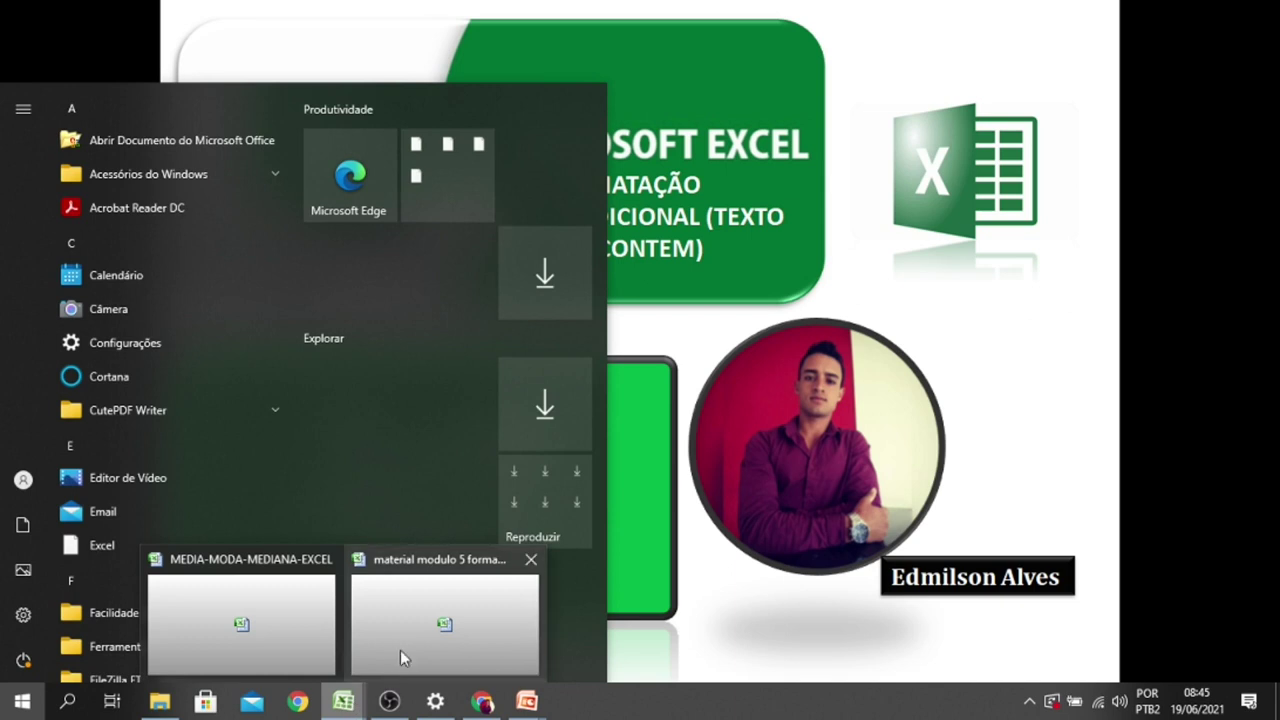
- Switch to the 'material modulo 5 formatação condicional' workbook in Excel
left_click(433, 632)
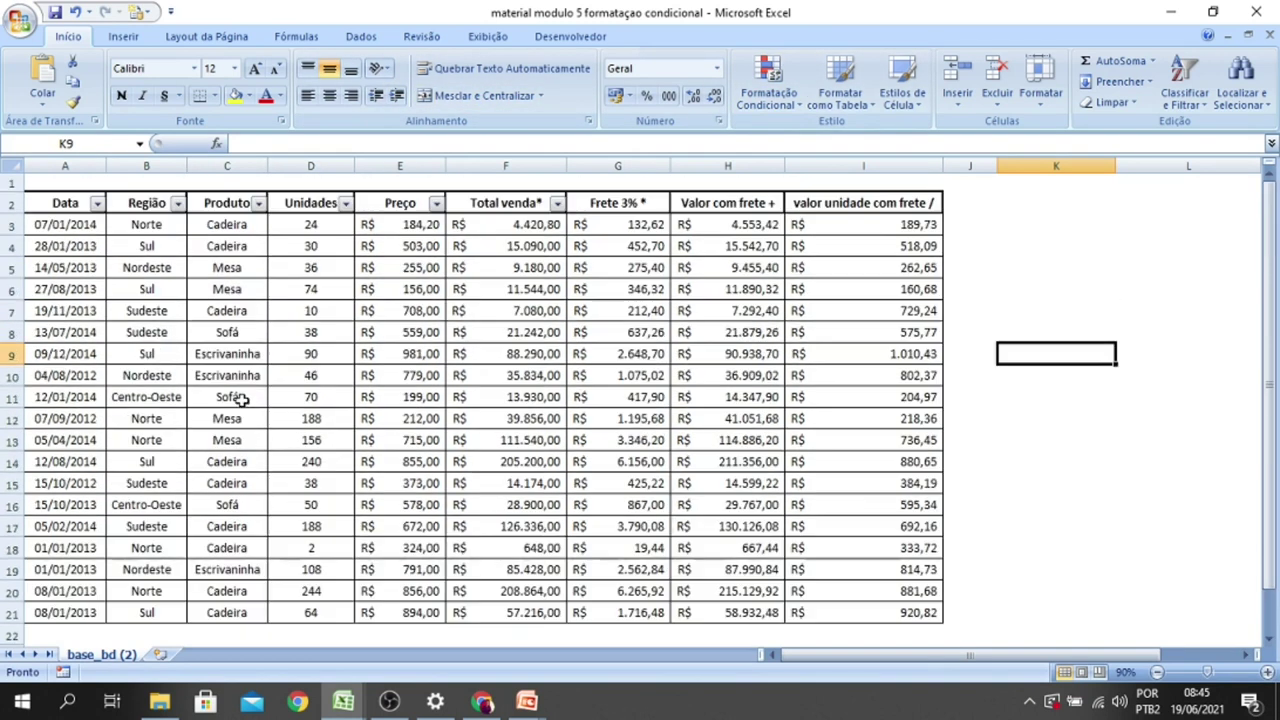
- Select the Região cells B3:B21 and open the Formatação Condicional menu
left_click_drag(155, 226, 160, 610)
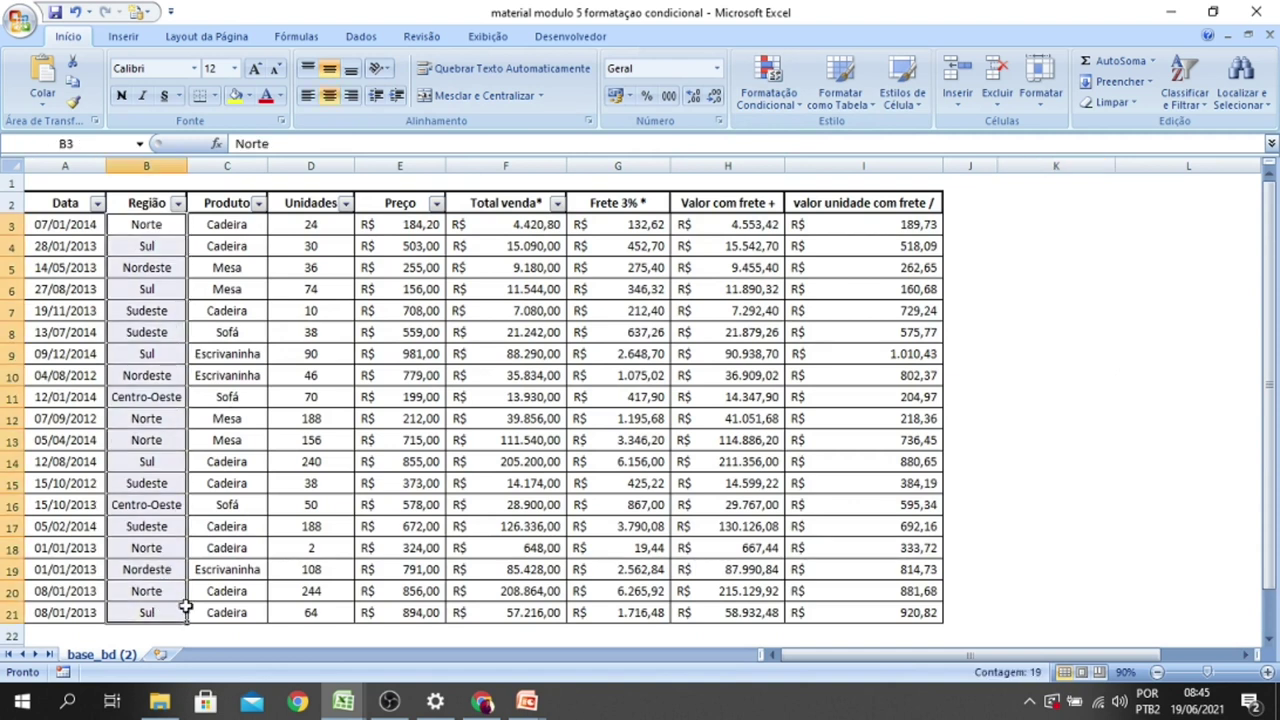
left_click_drag(173, 225, 146, 614)
left_click(767, 95)
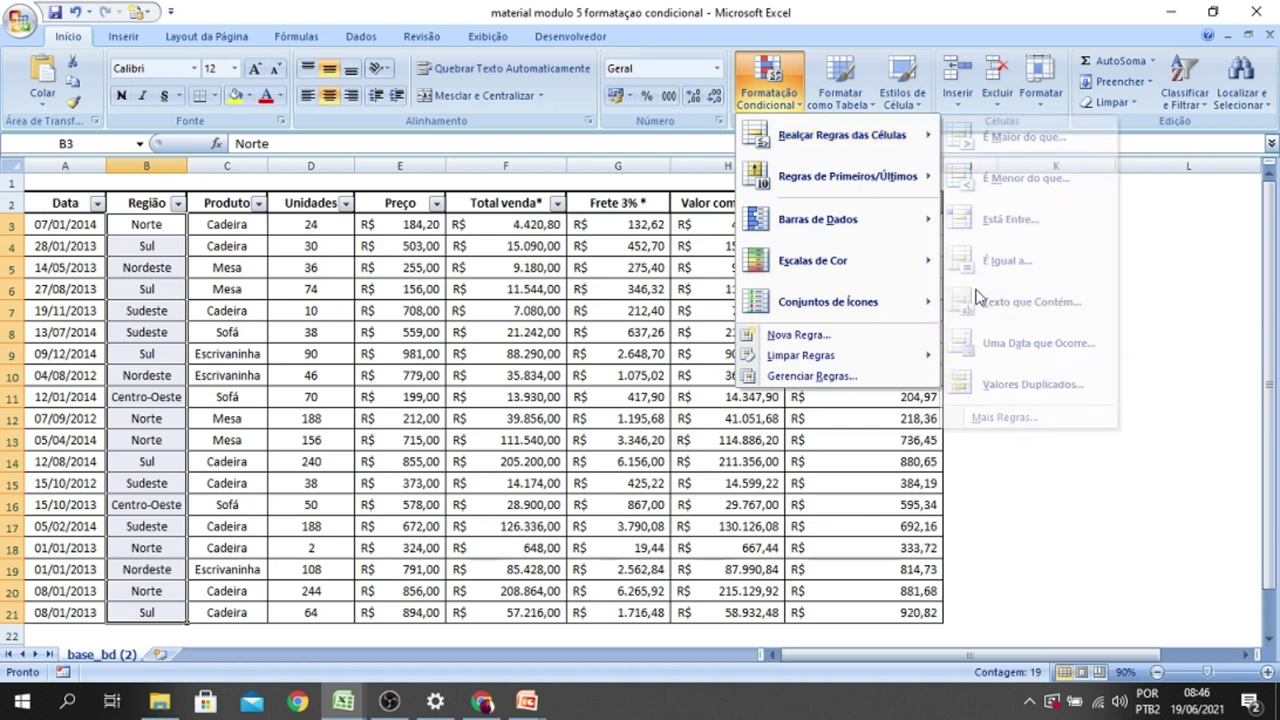
mouse_move(840, 135)
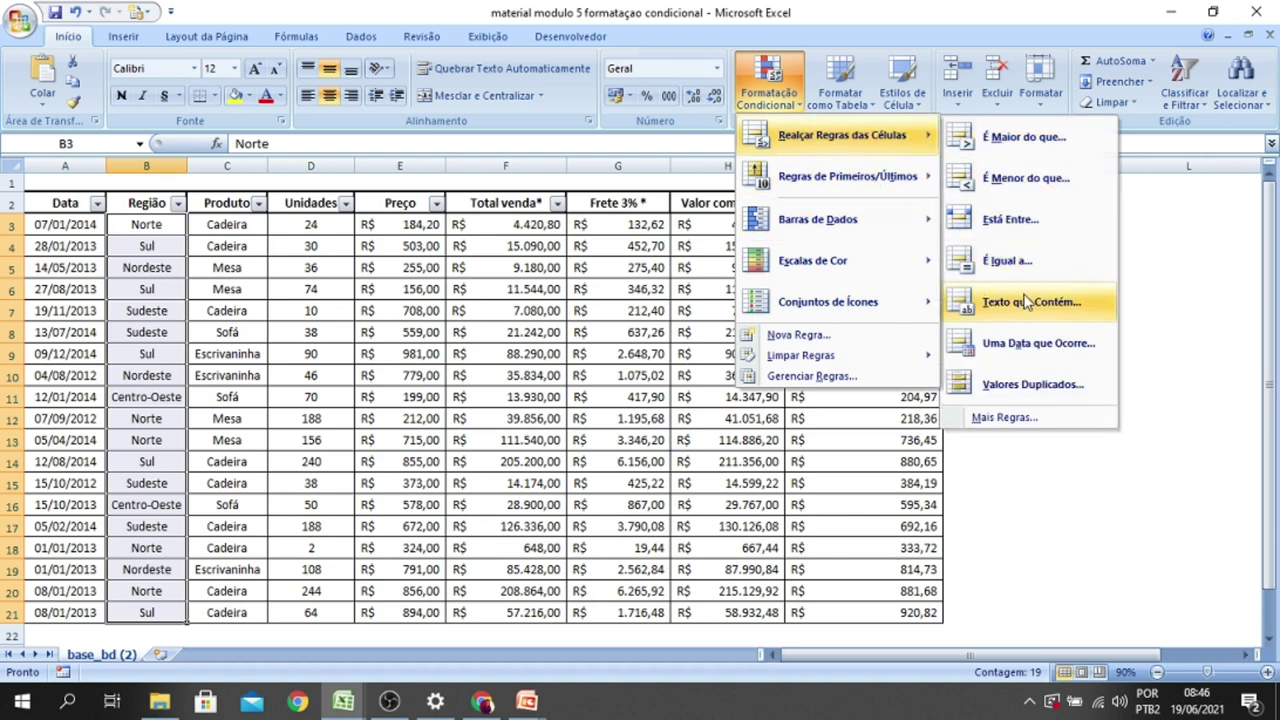
- Start a 'Texto que Contém' rule, move its dialog aside, and clear the default 'Norte' text
left_click(1025, 299)
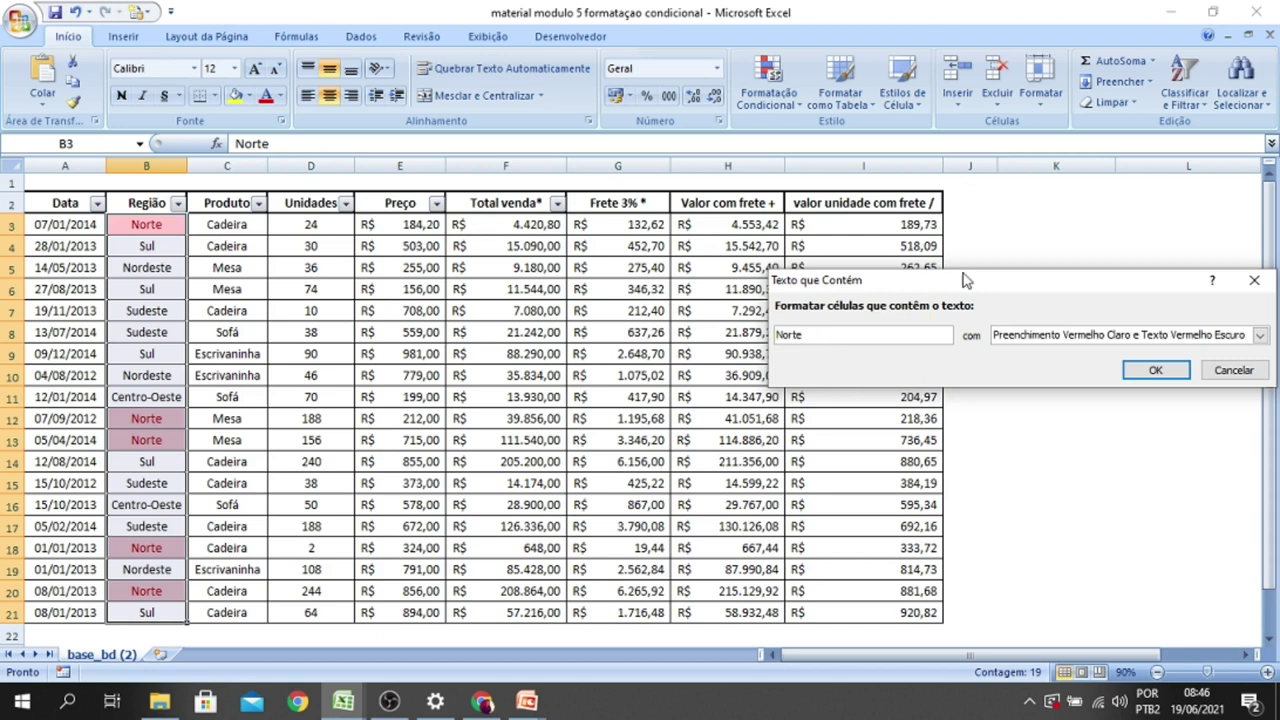
left_click_drag(968, 283, 684, 236)
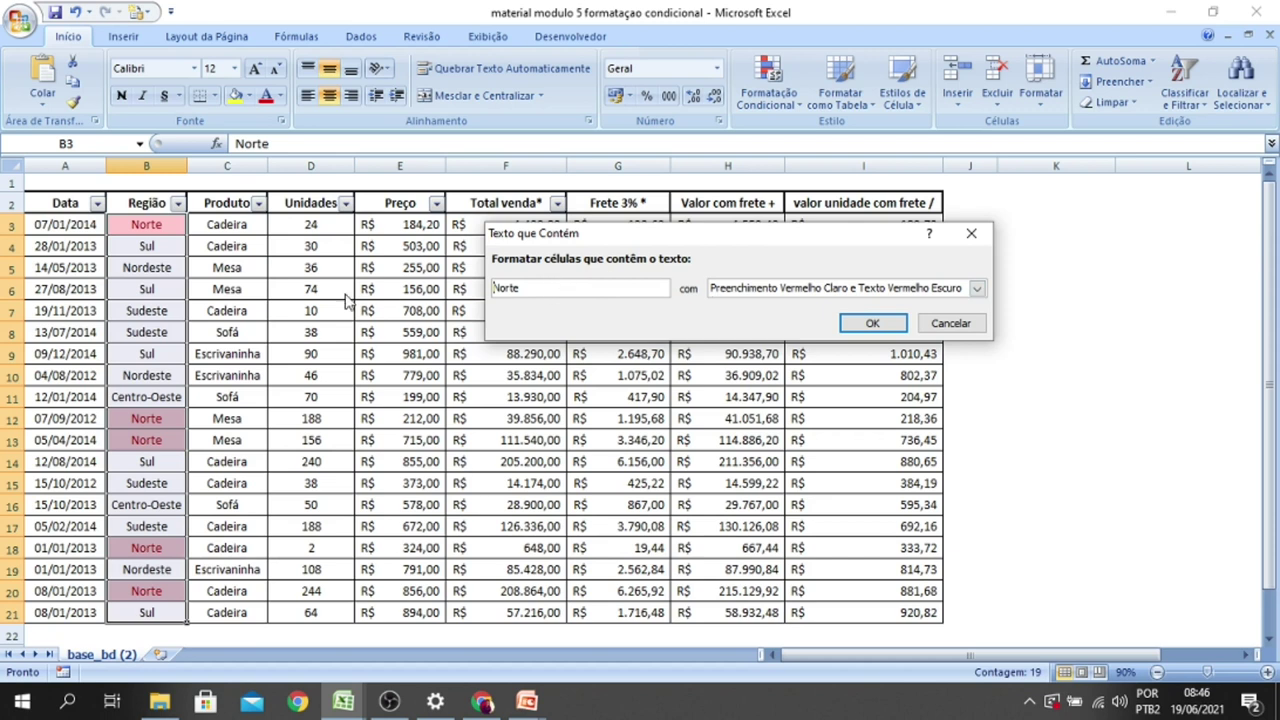
double_click(521, 287)
key("BackSpace")
- Choose 'Preenchimento Vermelho Claro e Texto Vermelho Escuro' as the highlight format
left_click(977, 288)
left_click(820, 308)
left_click(822, 289)
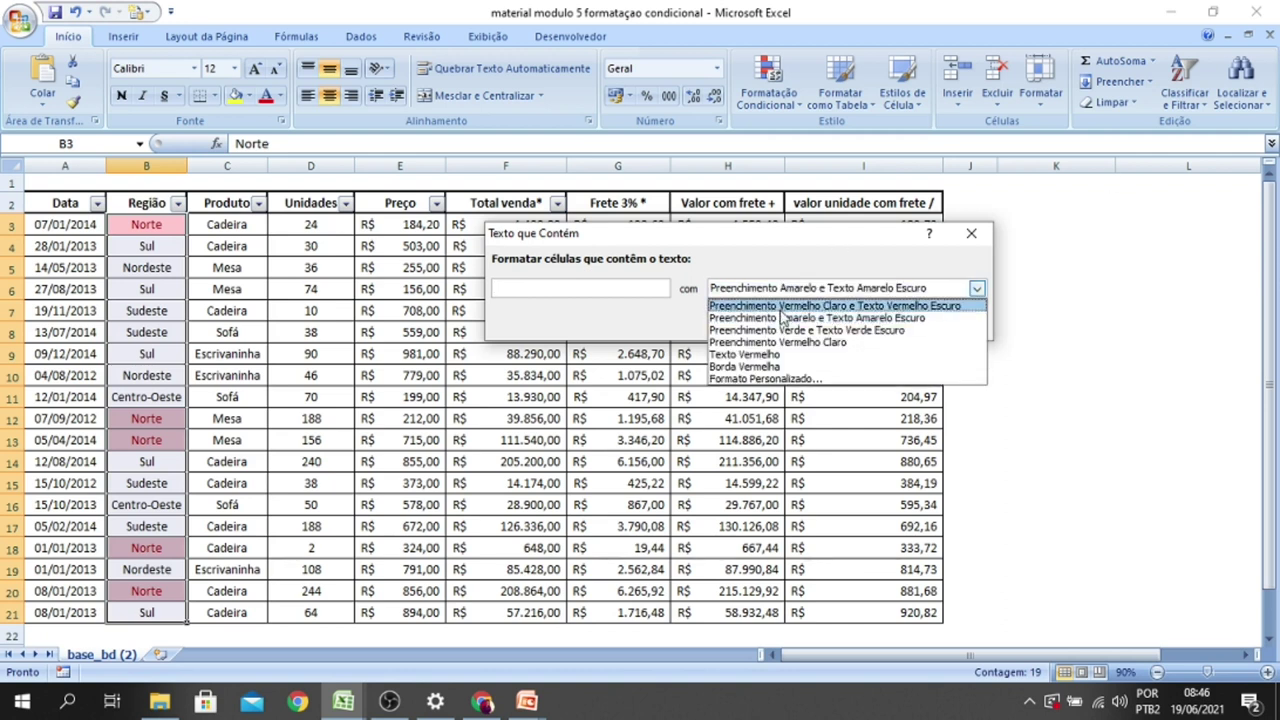
left_click(767, 317)
left_click(770, 289)
left_click(789, 306)
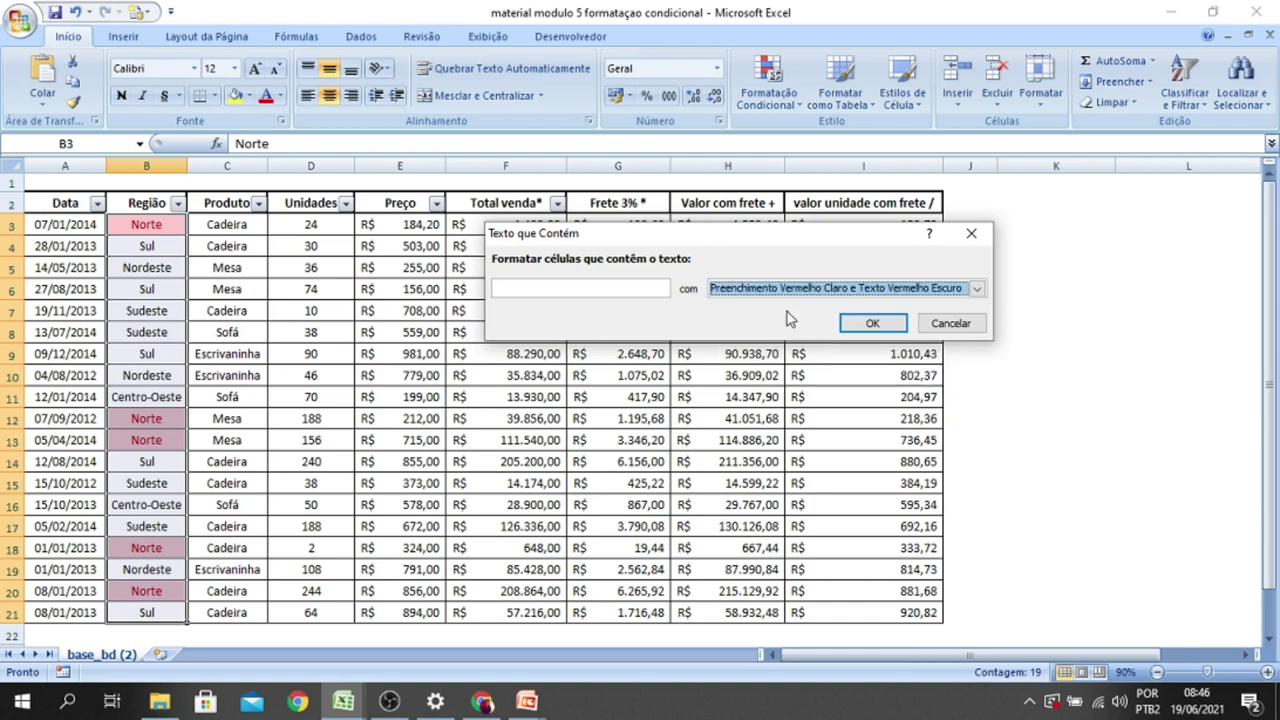
left_click(551, 291)
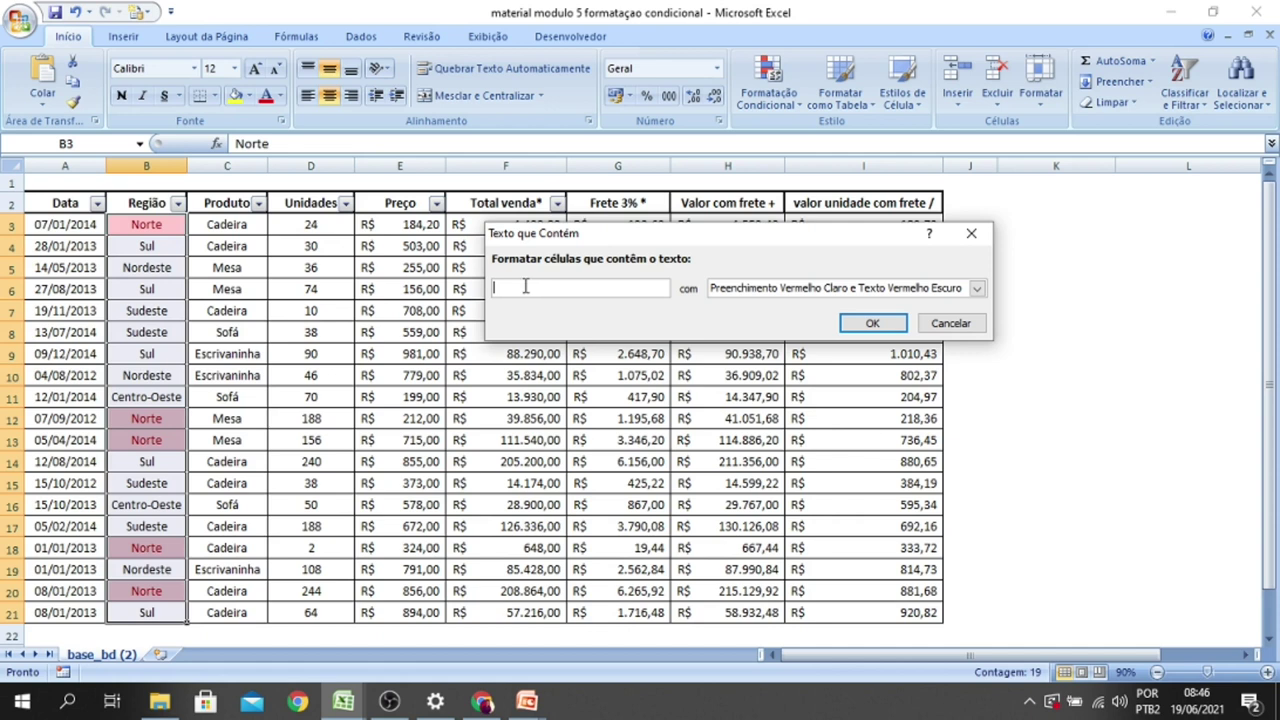
- Preview trial match texts like 's' and 'oeste', then settle on 'sul' as the match text
type("s")
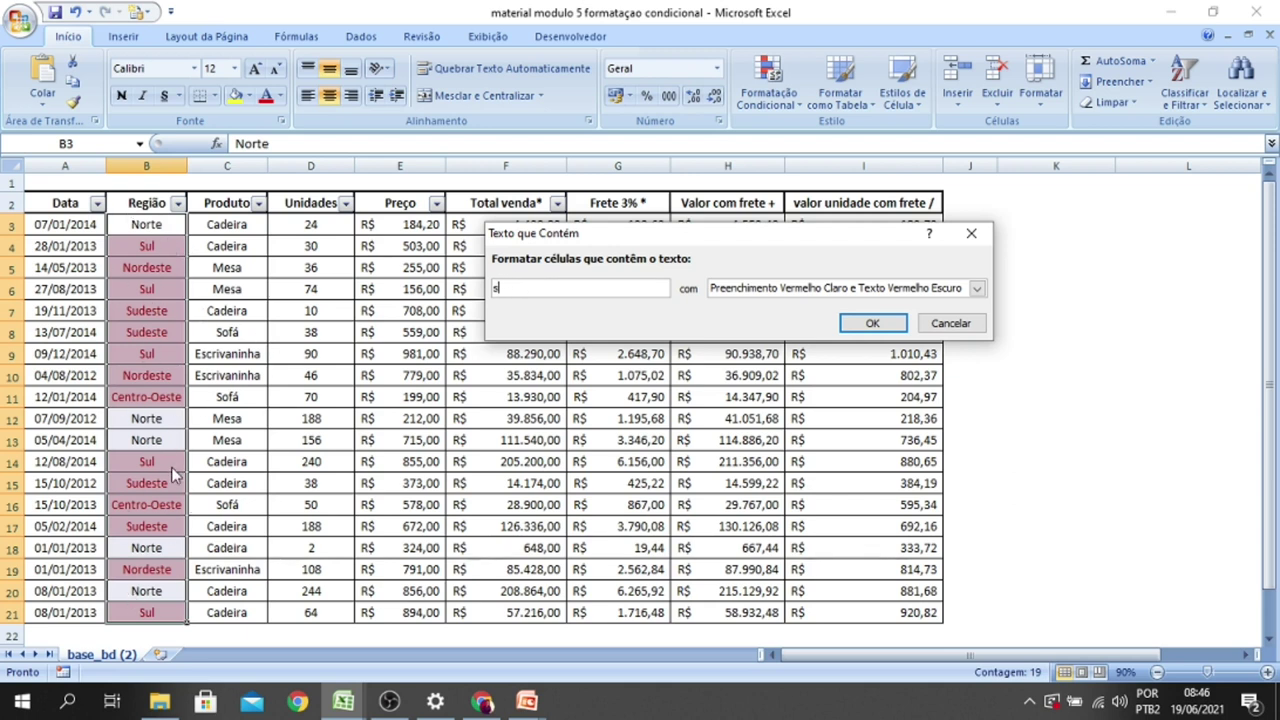
type("ul")
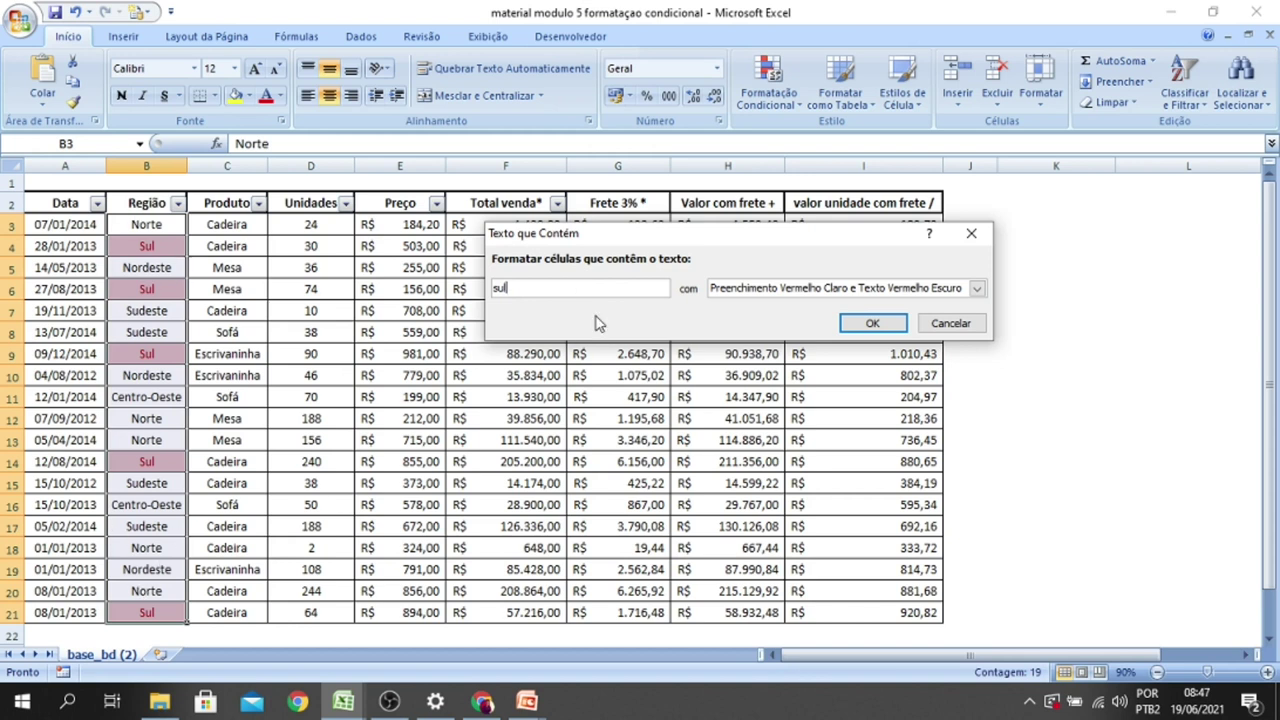
key("BackSpace")
key("BackSpace")
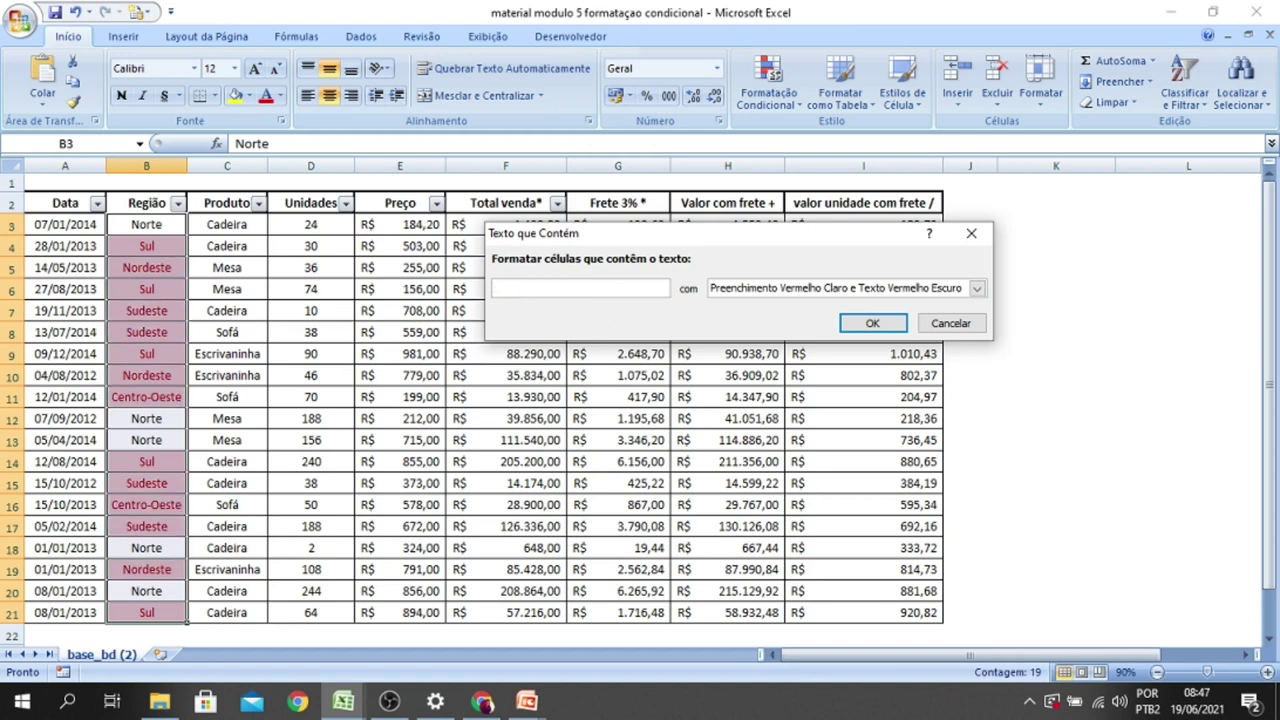
type("oeste")
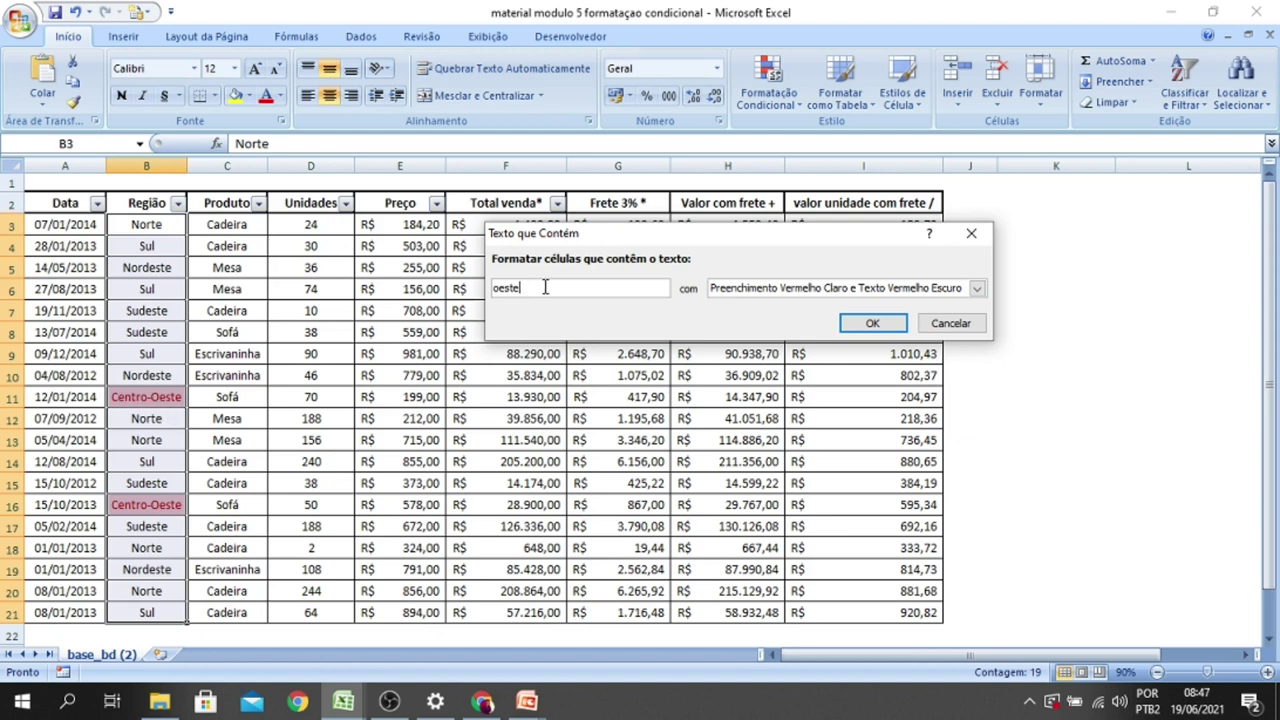
left_click_drag(546, 287, 474, 287)
key("BackSpace")
type("a")
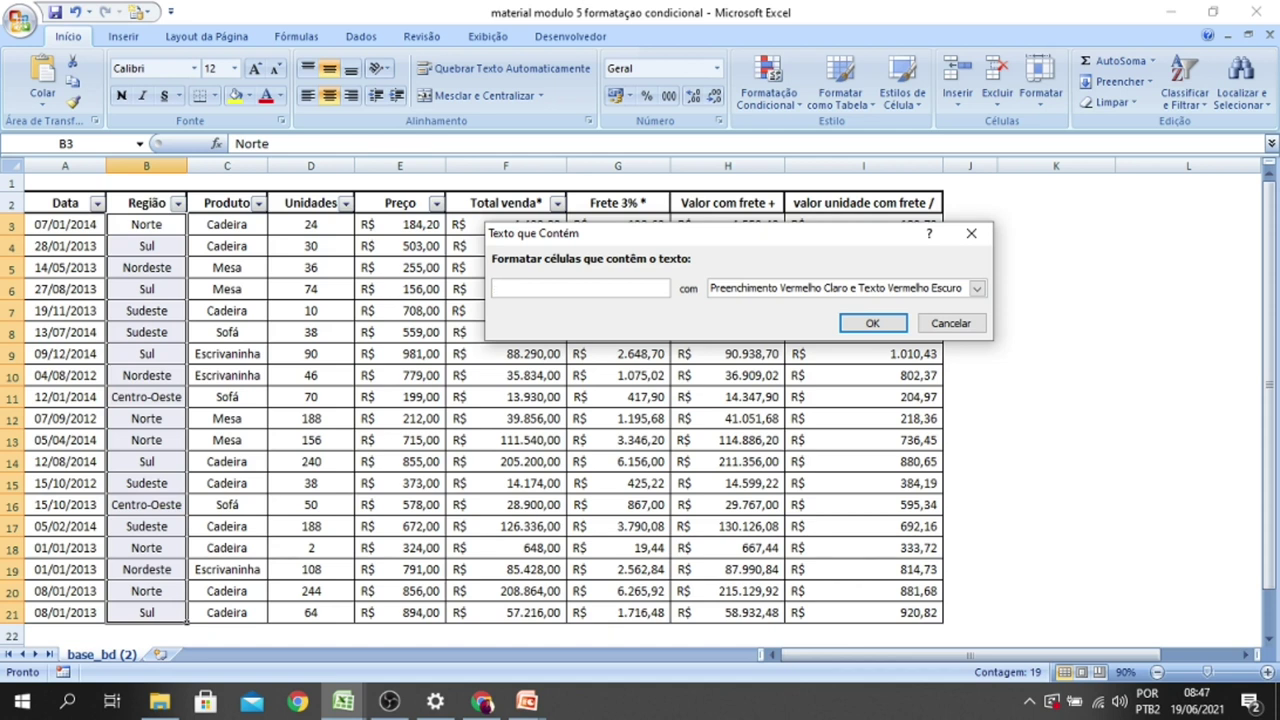
type("n")
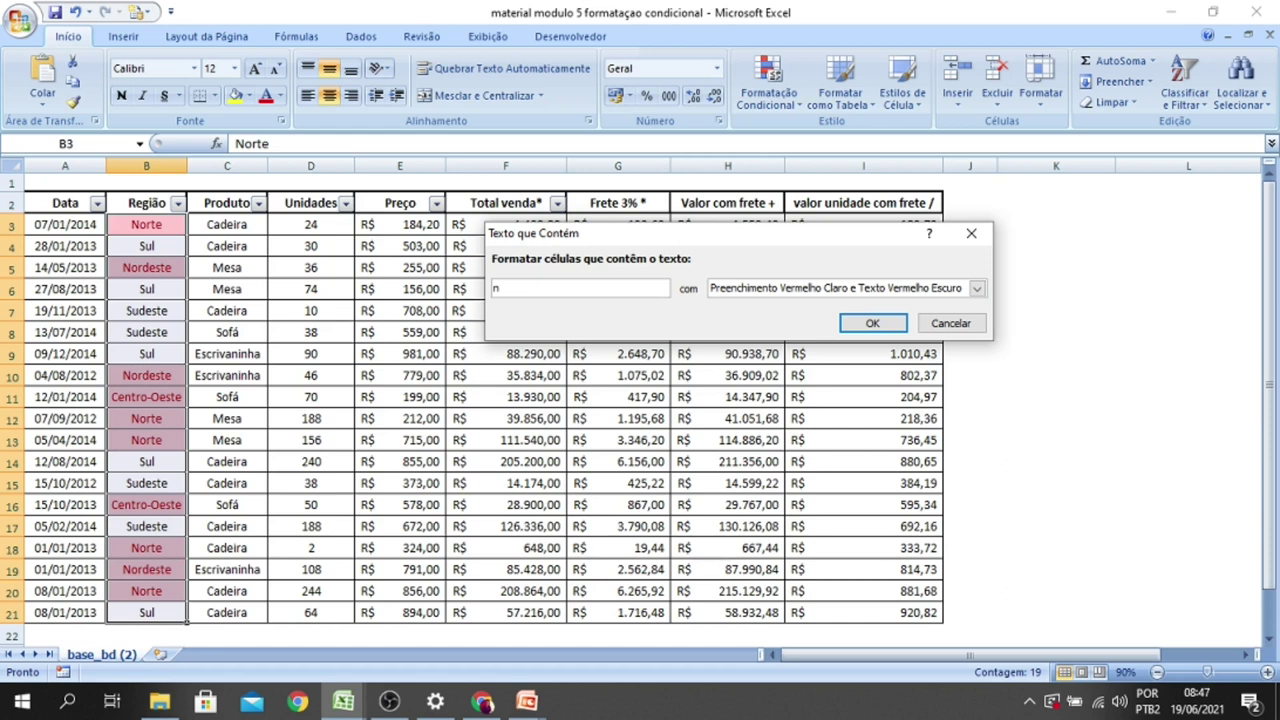
type("su")
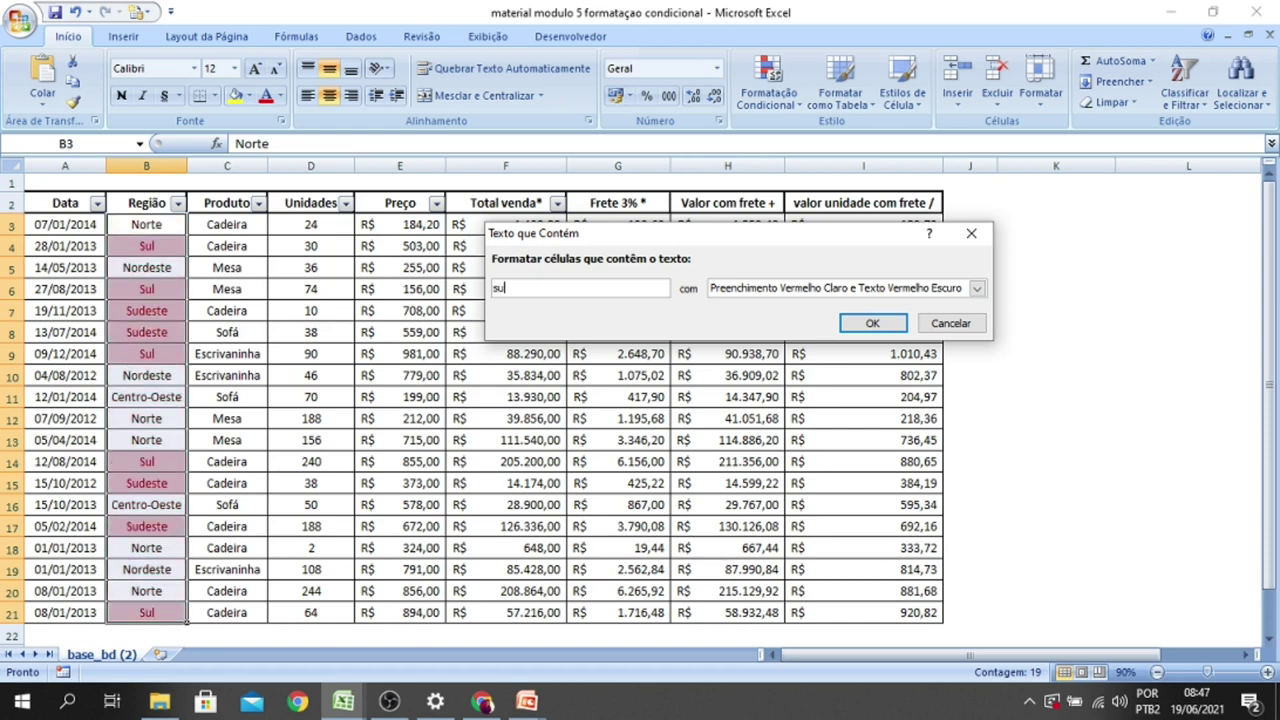
type("l")
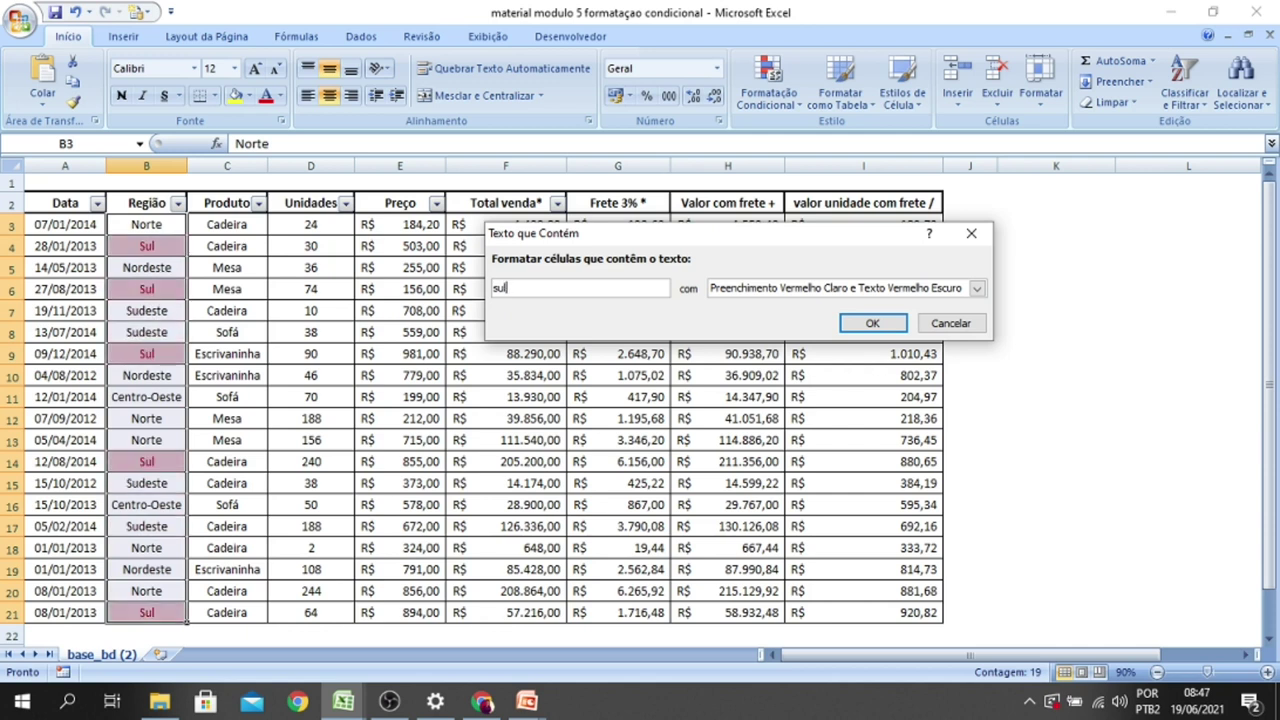
- Confirm the contains-'sul' highlight rule on the Região cells
left_click(871, 322)
scroll(137, 320, "down", 1)
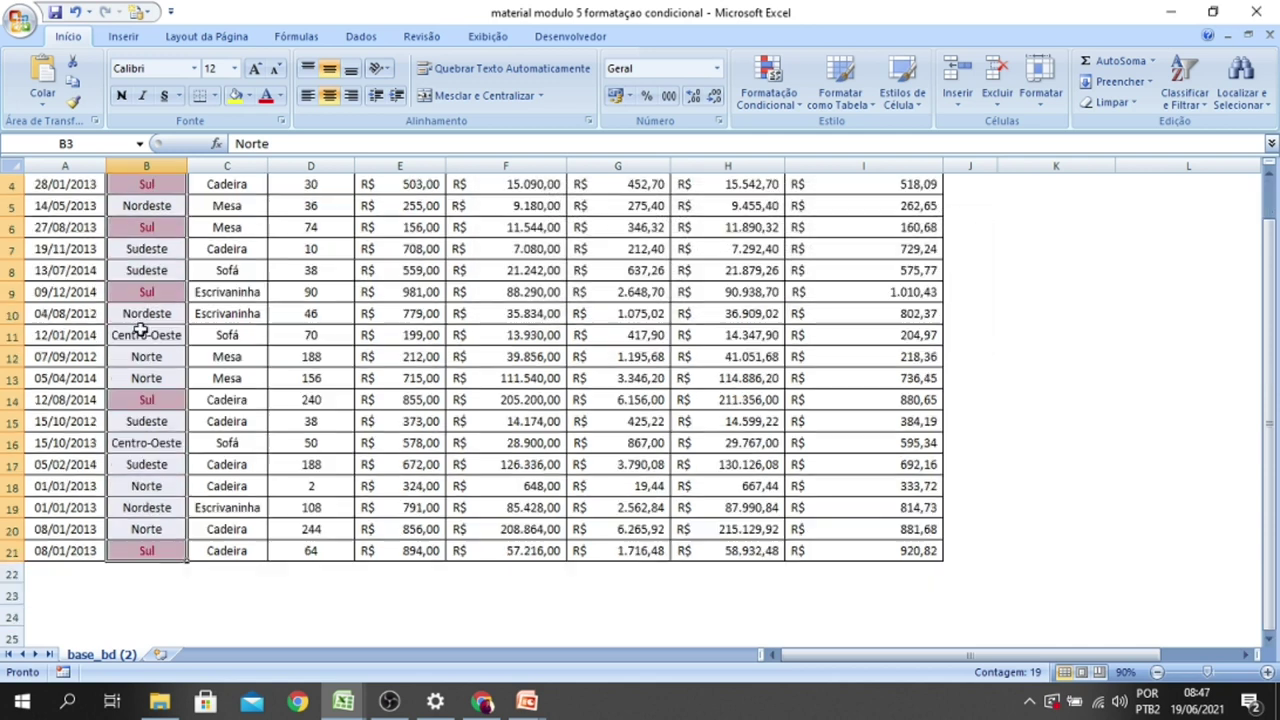
scroll(160, 420, "up", 1)
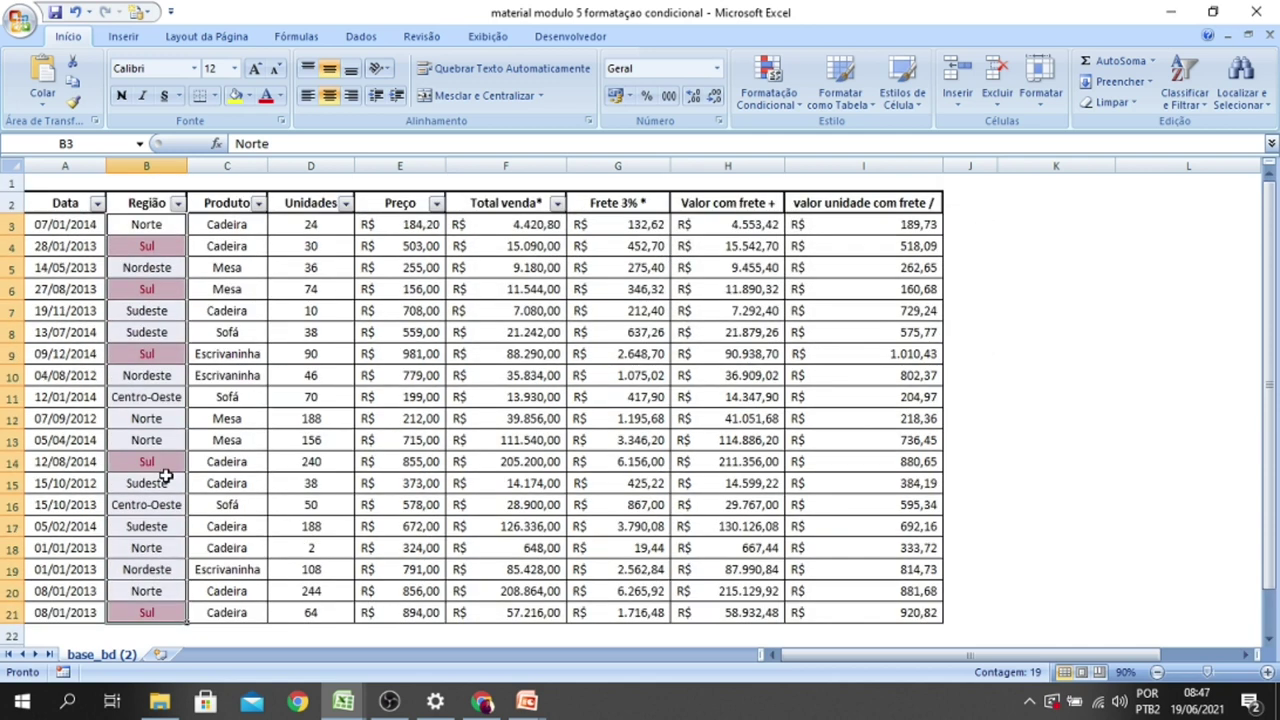
- In Gerenciar Regras, edit the 'sul' rule's operator from contém to não contém
left_click(763, 113)
left_click(811, 376)
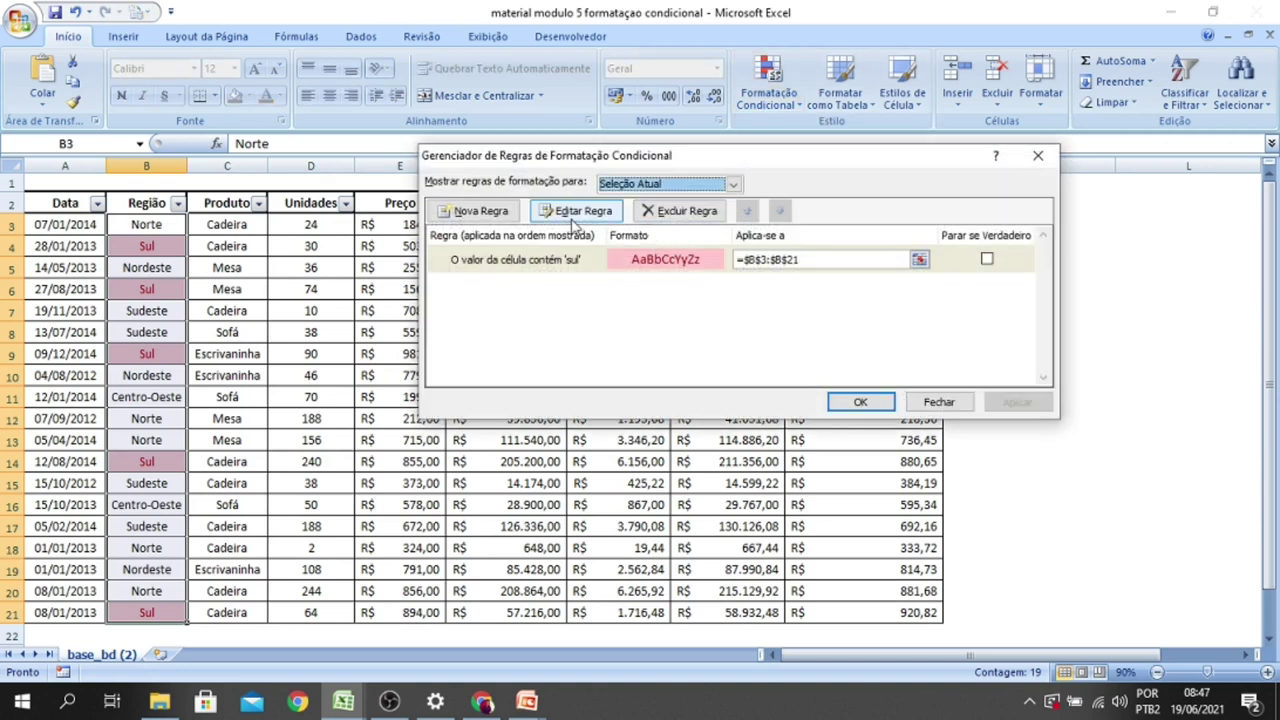
left_click(576, 211)
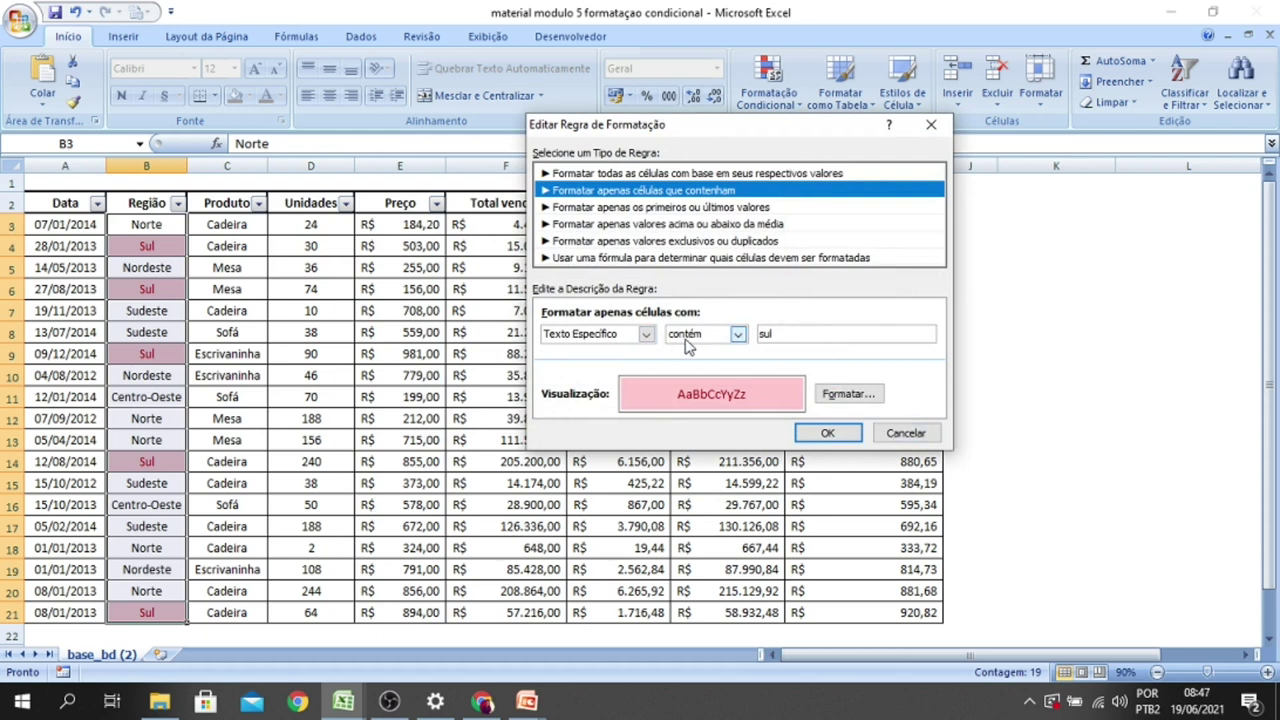
left_click(772, 336)
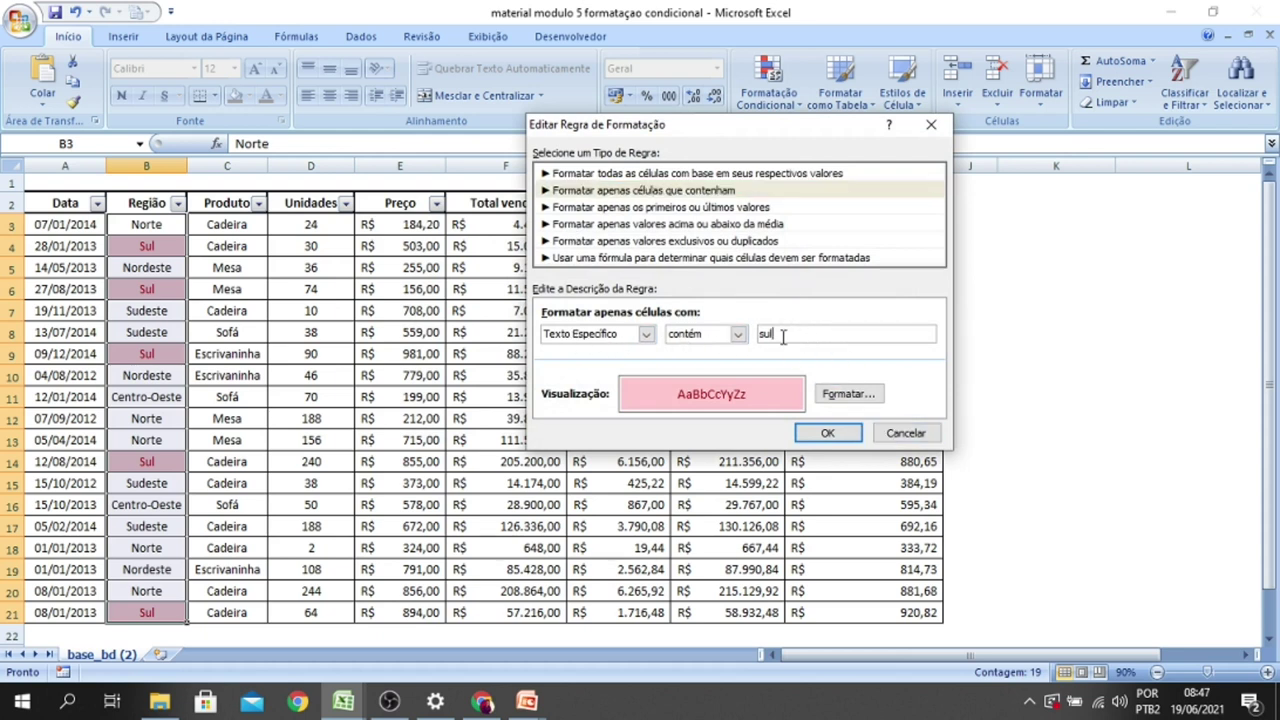
left_click(740, 336)
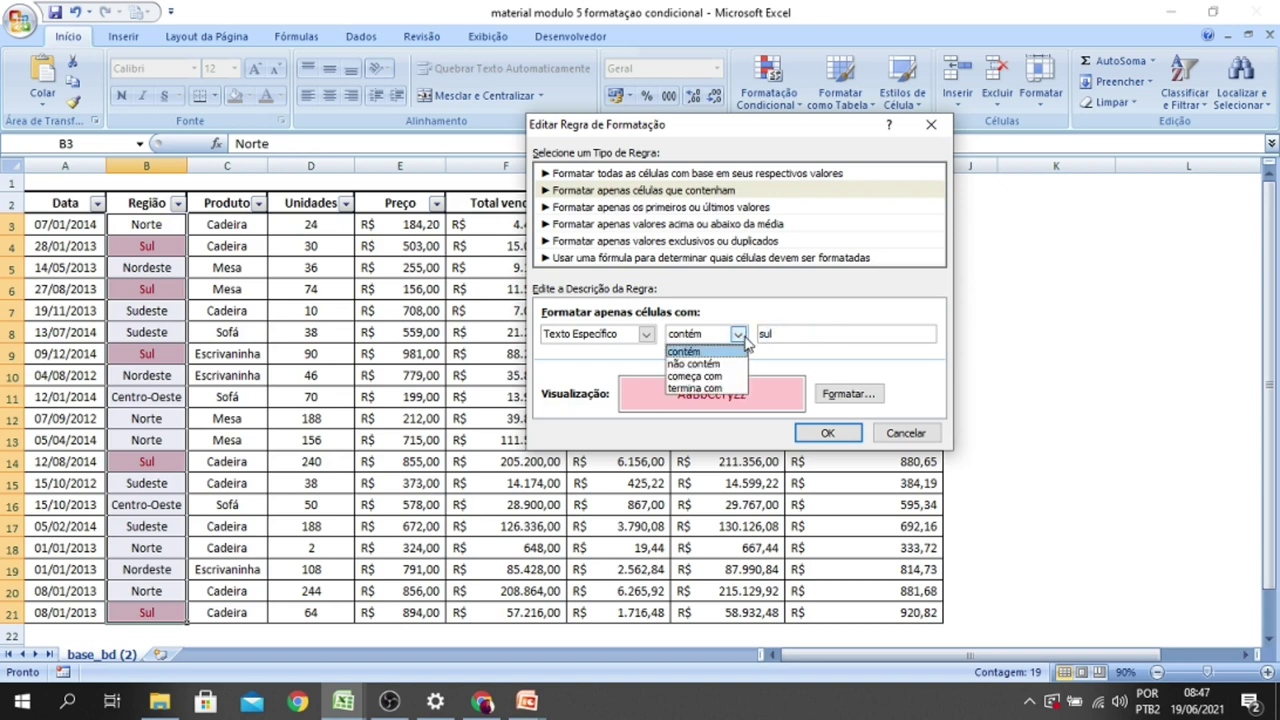
left_click(703, 366)
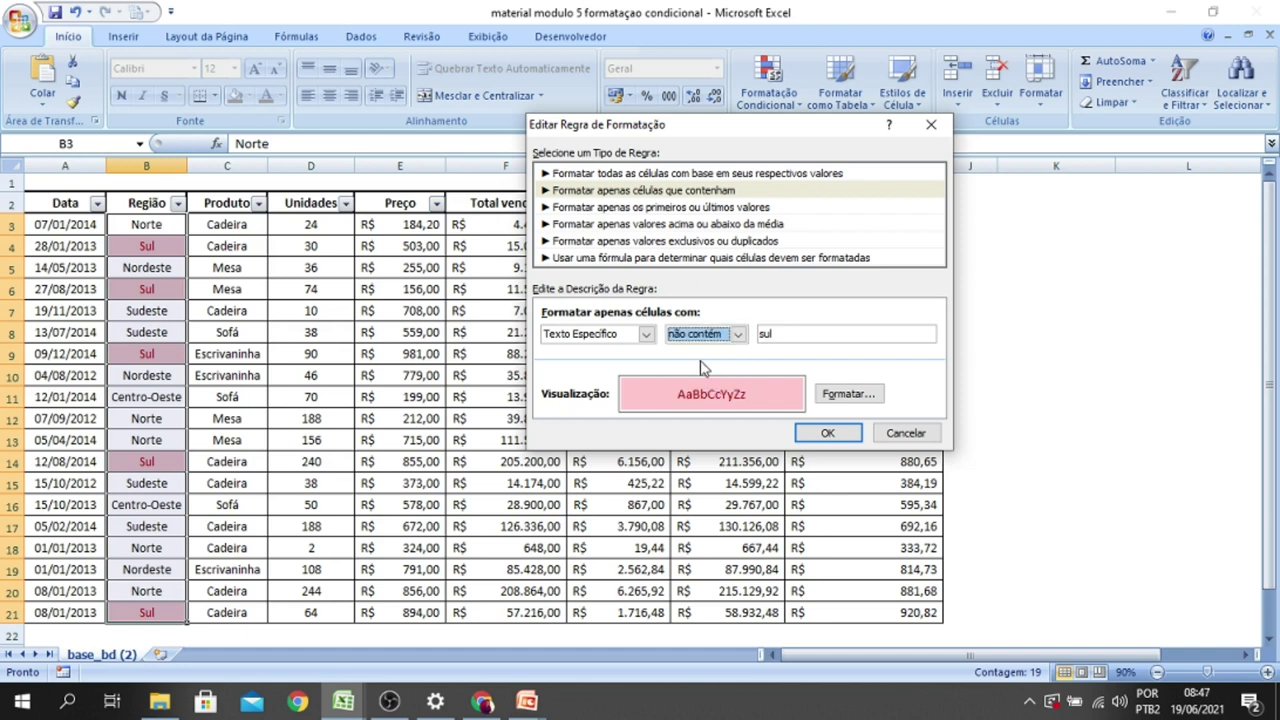
- Confirm and apply the não contém 'sul' rule, then bring the Excel workbook back to front
left_click(828, 432)
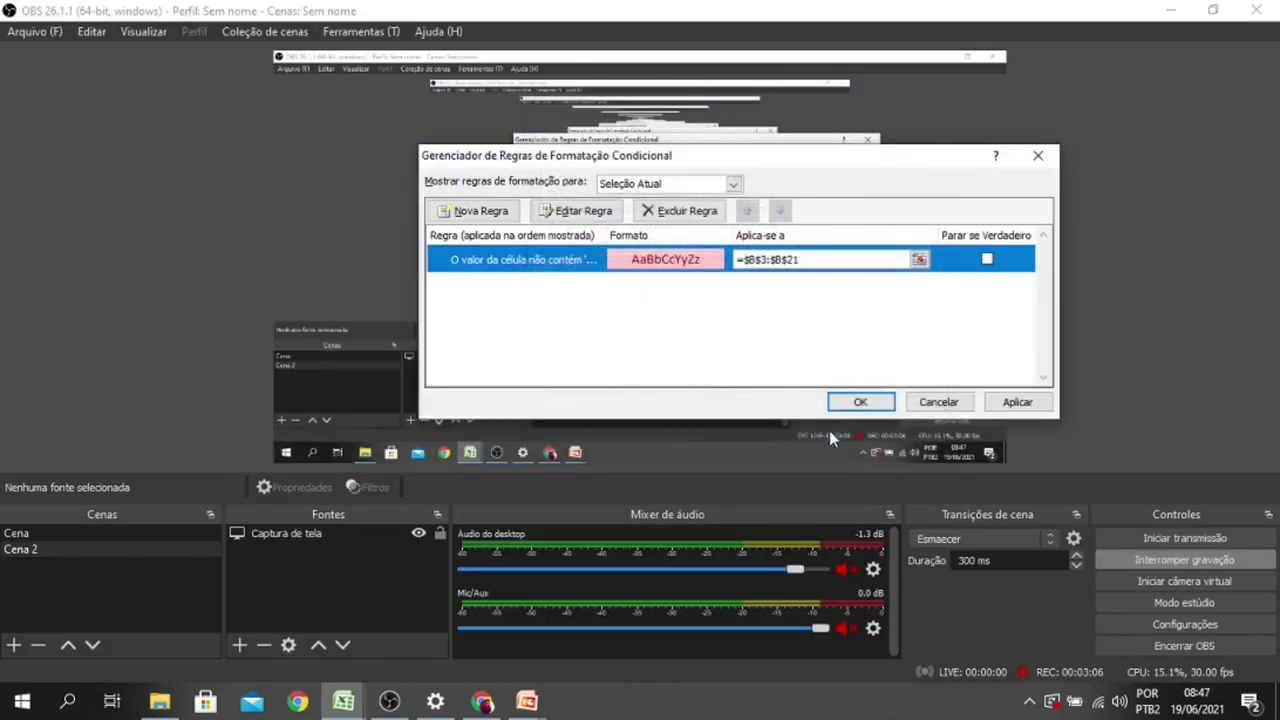
left_click(1017, 402)
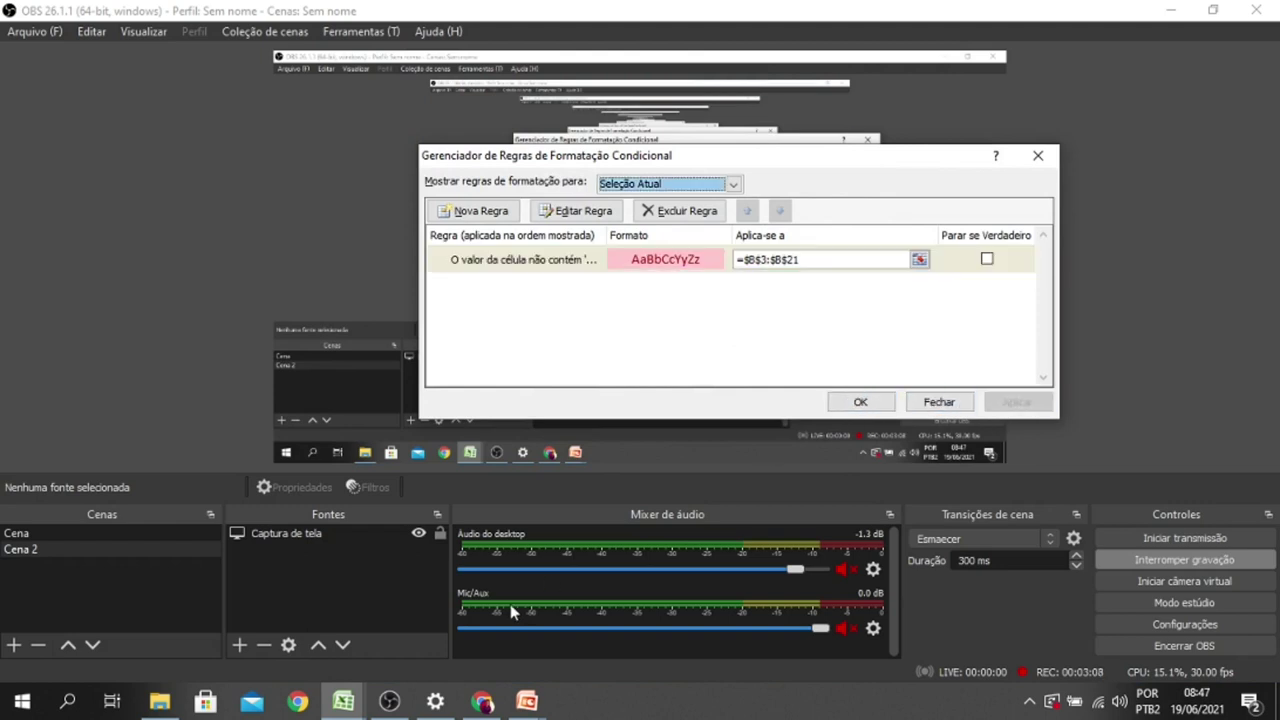
left_click(343, 701)
left_click(409, 653)
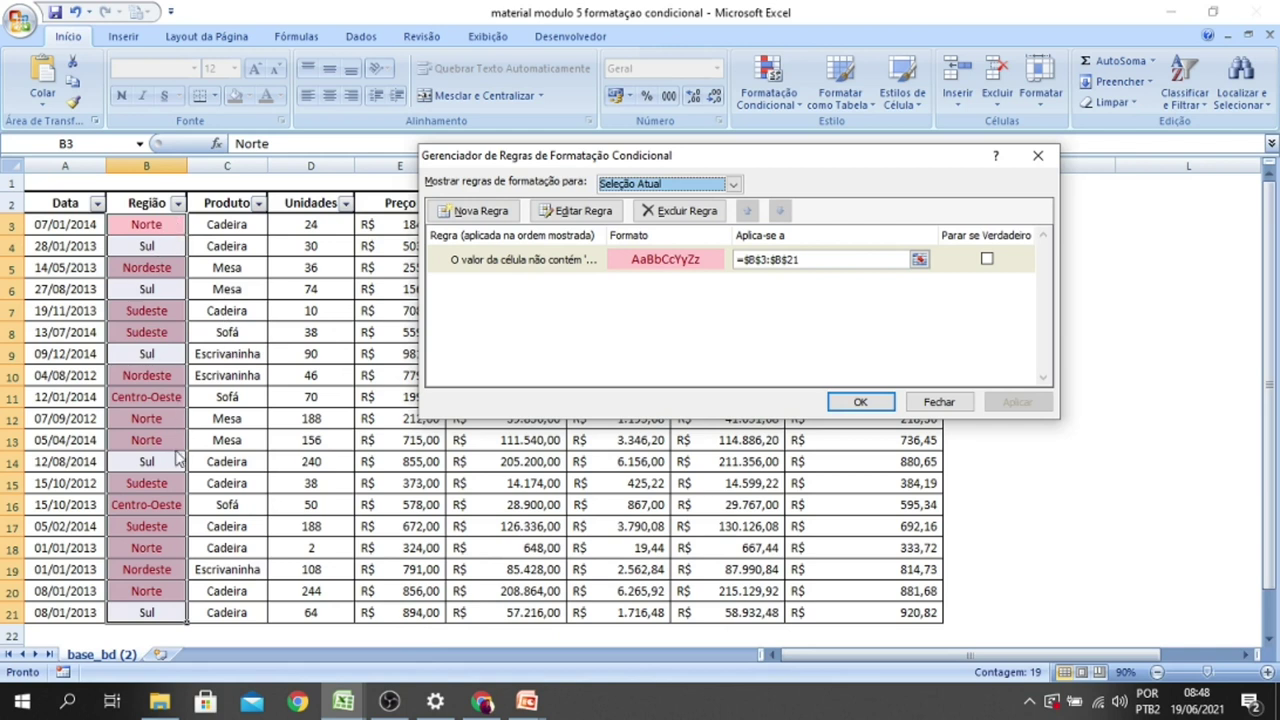
- Edit the rule again, keeping Texto Específico and switching the operator back to contém
left_click(575, 210)
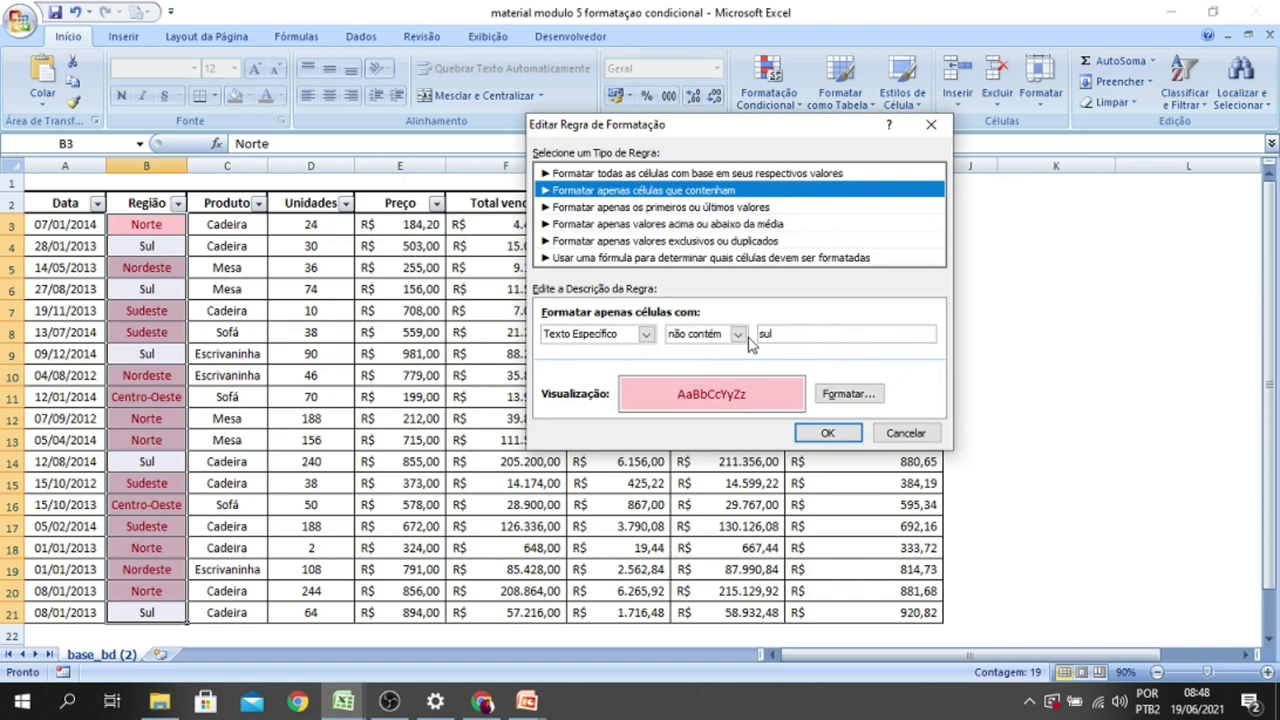
left_click(738, 335)
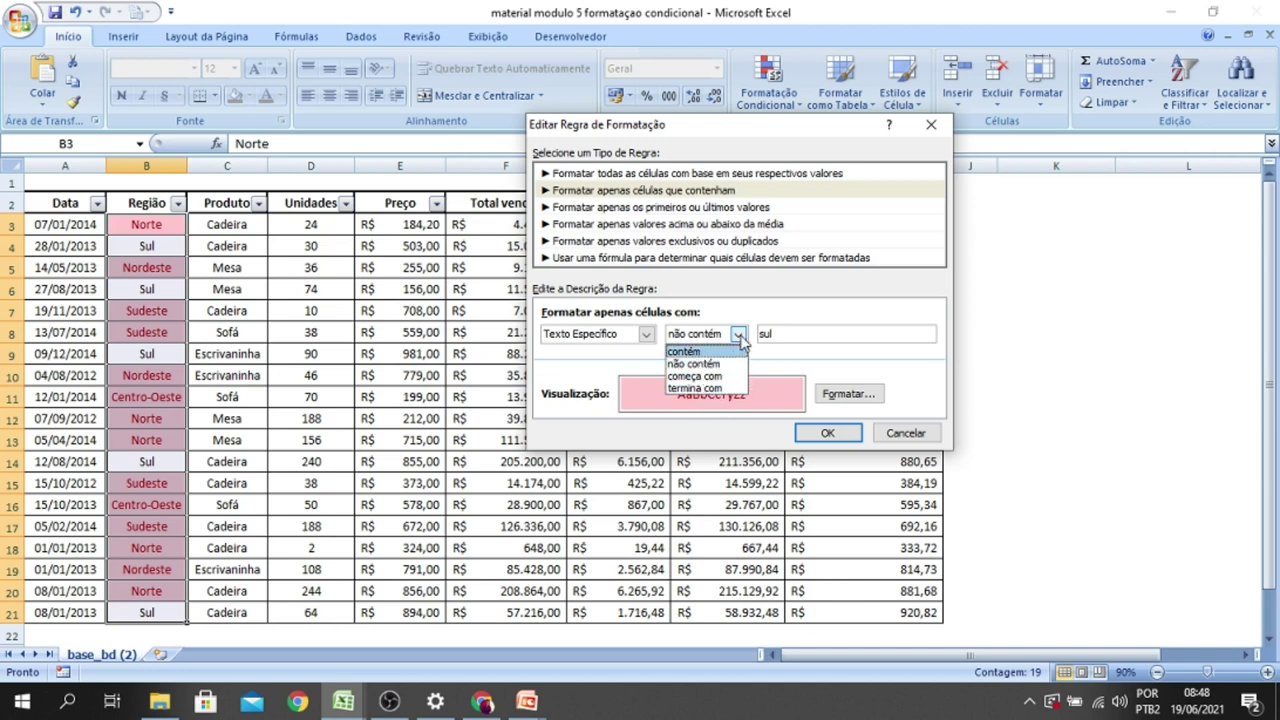
left_click(738, 334)
left_click(645, 336)
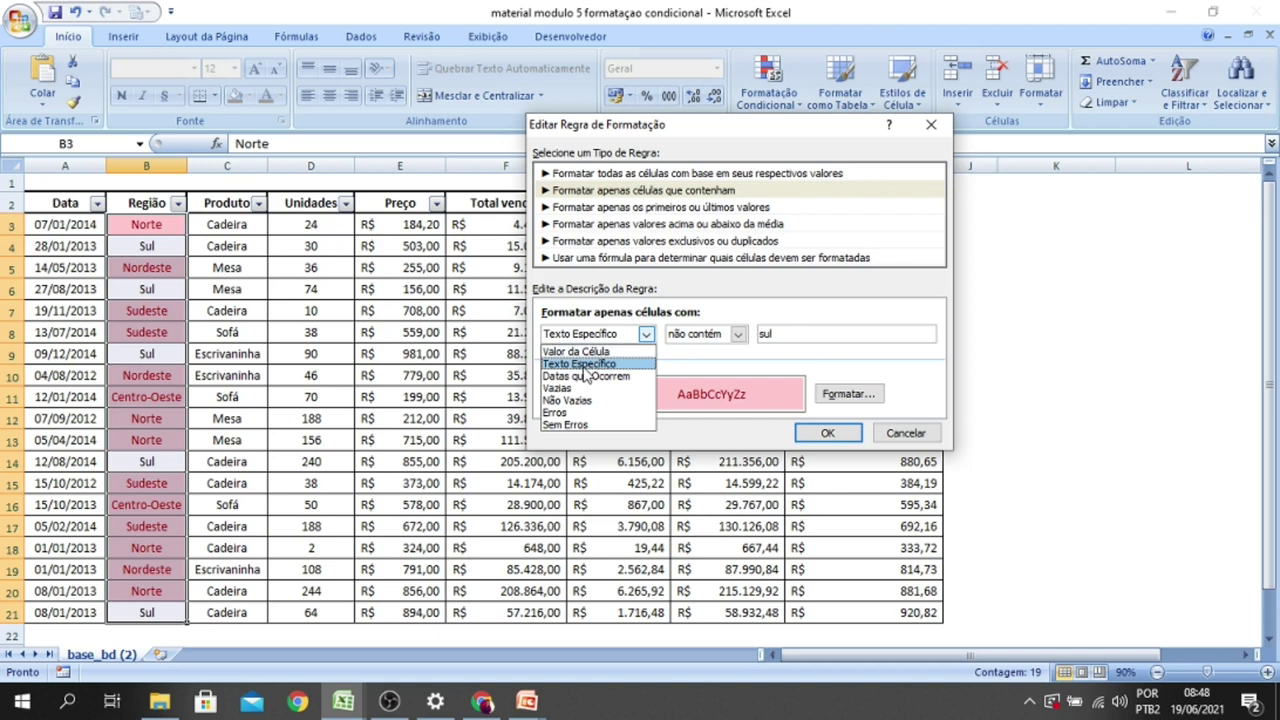
left_click(646, 336)
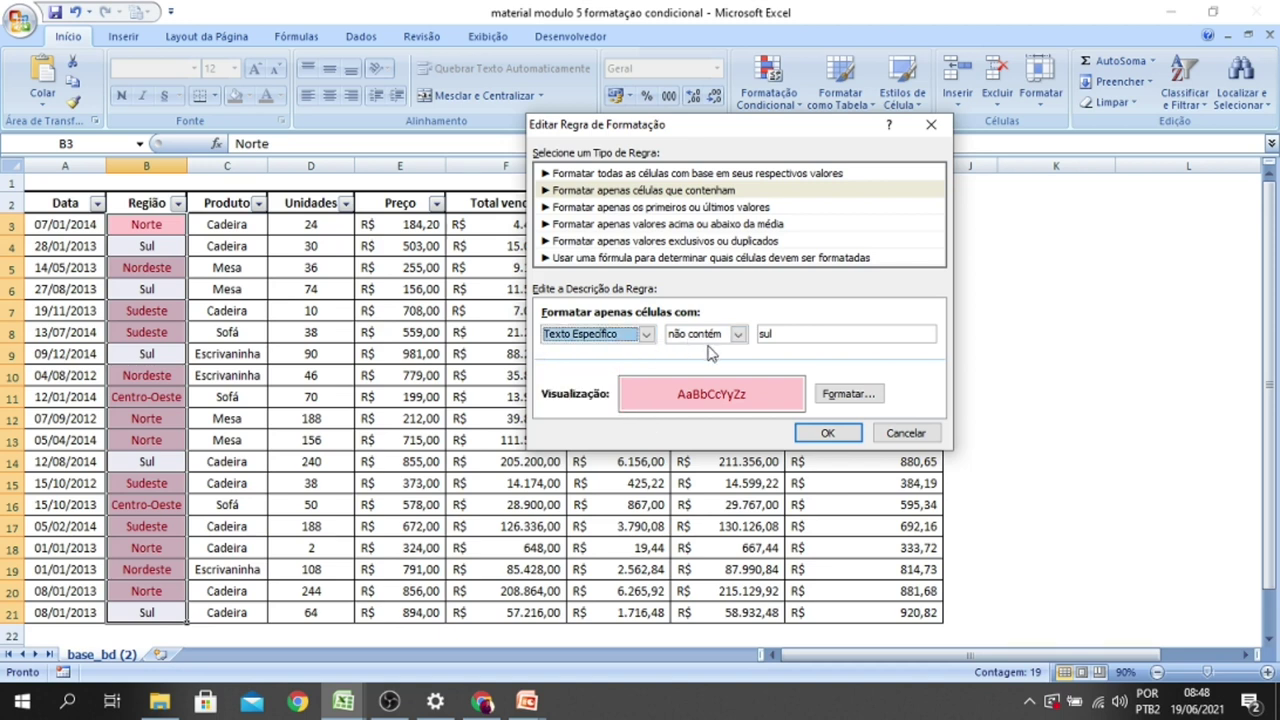
left_click(737, 336)
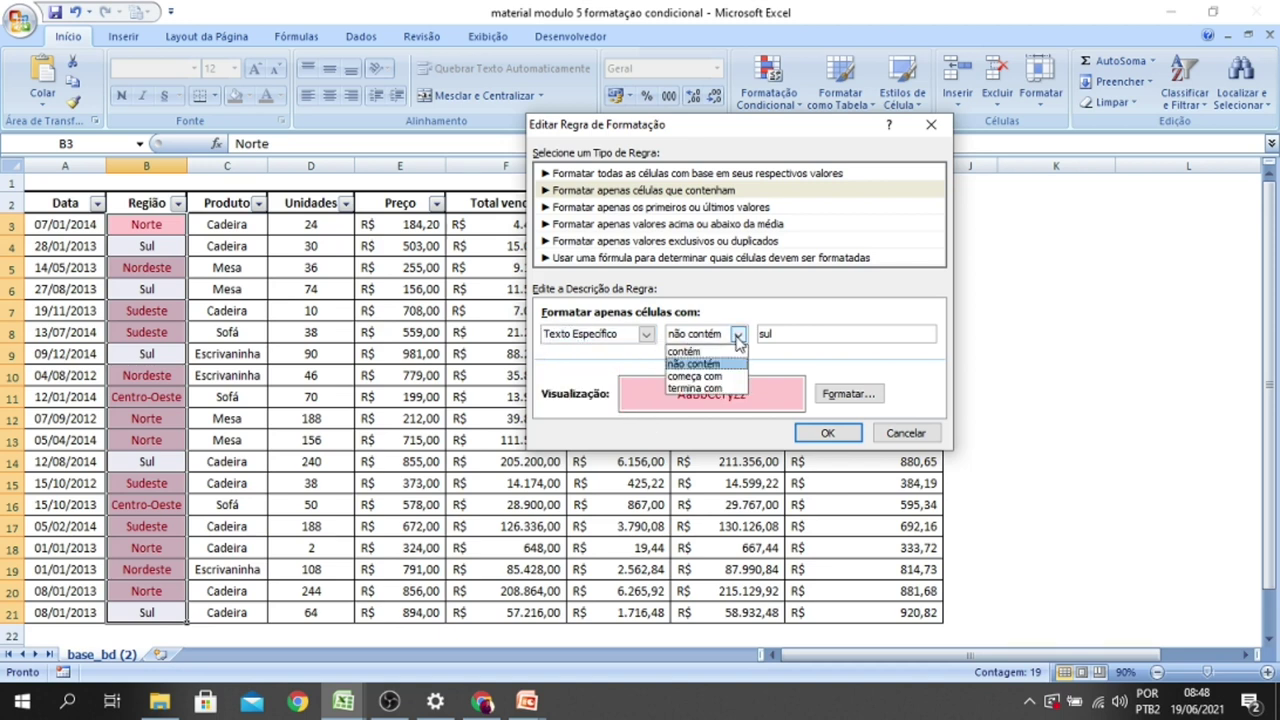
left_click(706, 359)
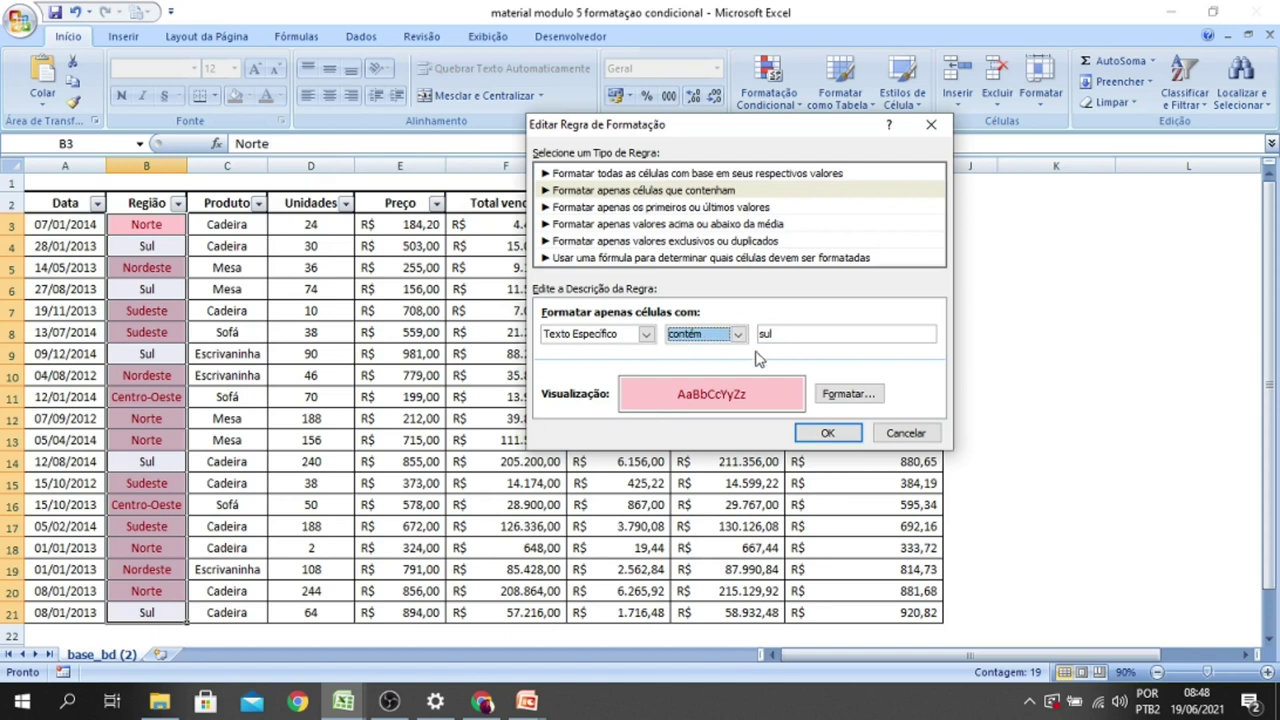
- Confirm and apply the contém 'sul' rule, close the Rules Manager, and click cell C7
left_click(829, 434)
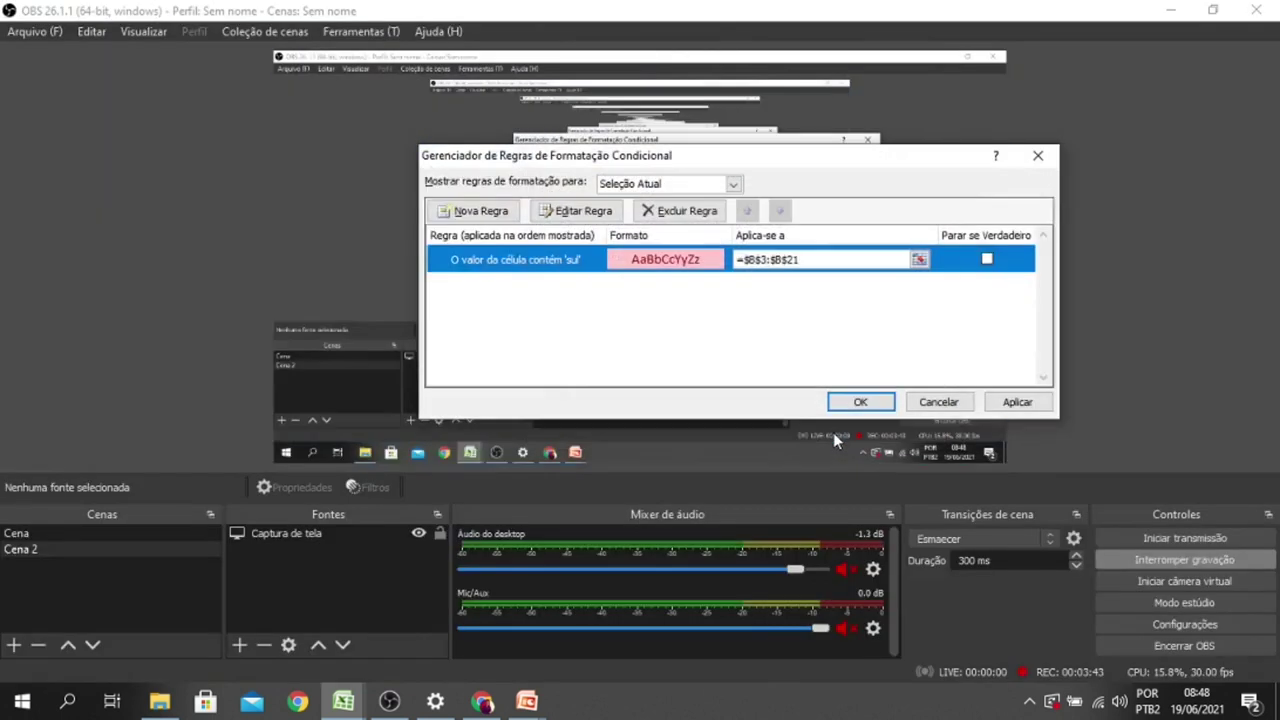
left_click(995, 401)
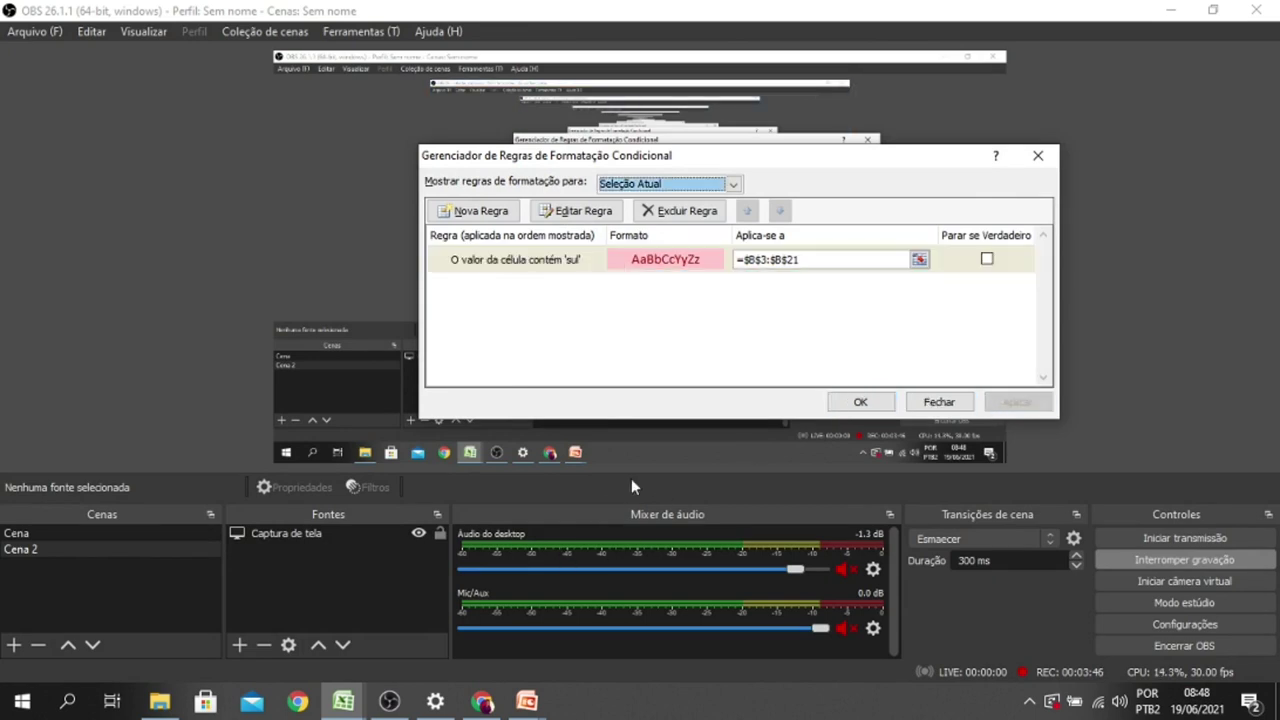
left_click(858, 401)
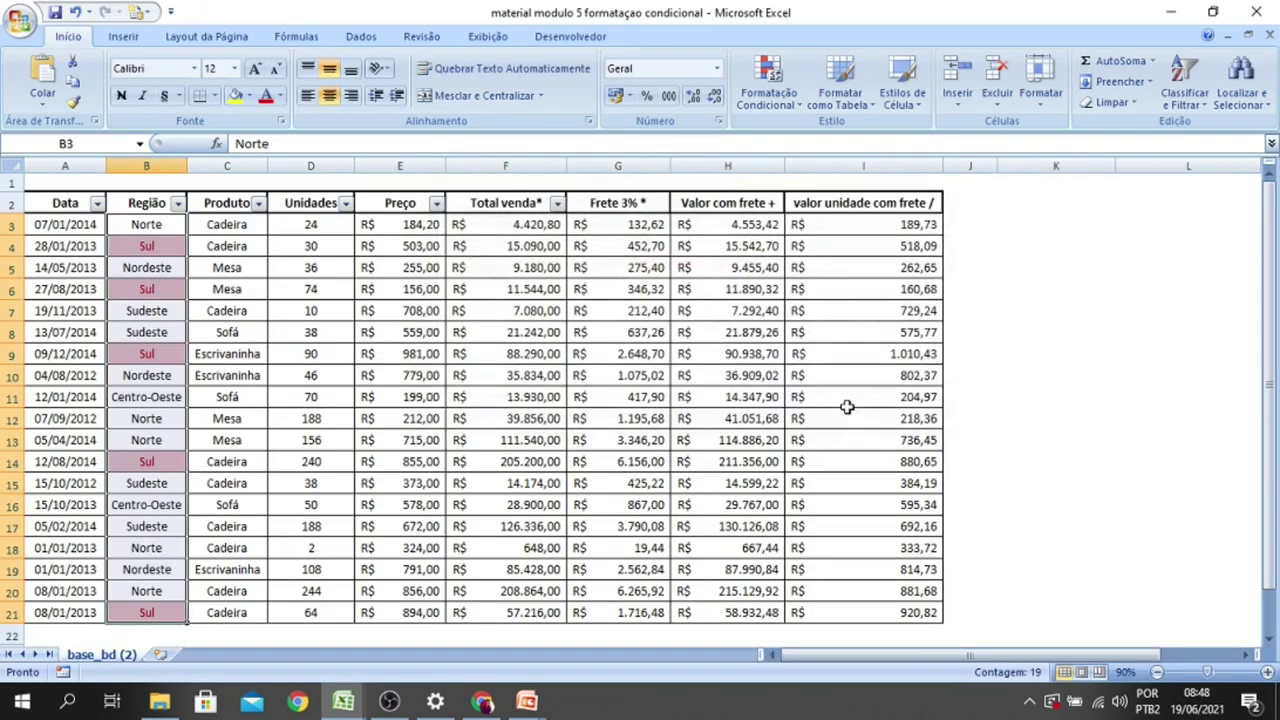
left_click(202, 313)
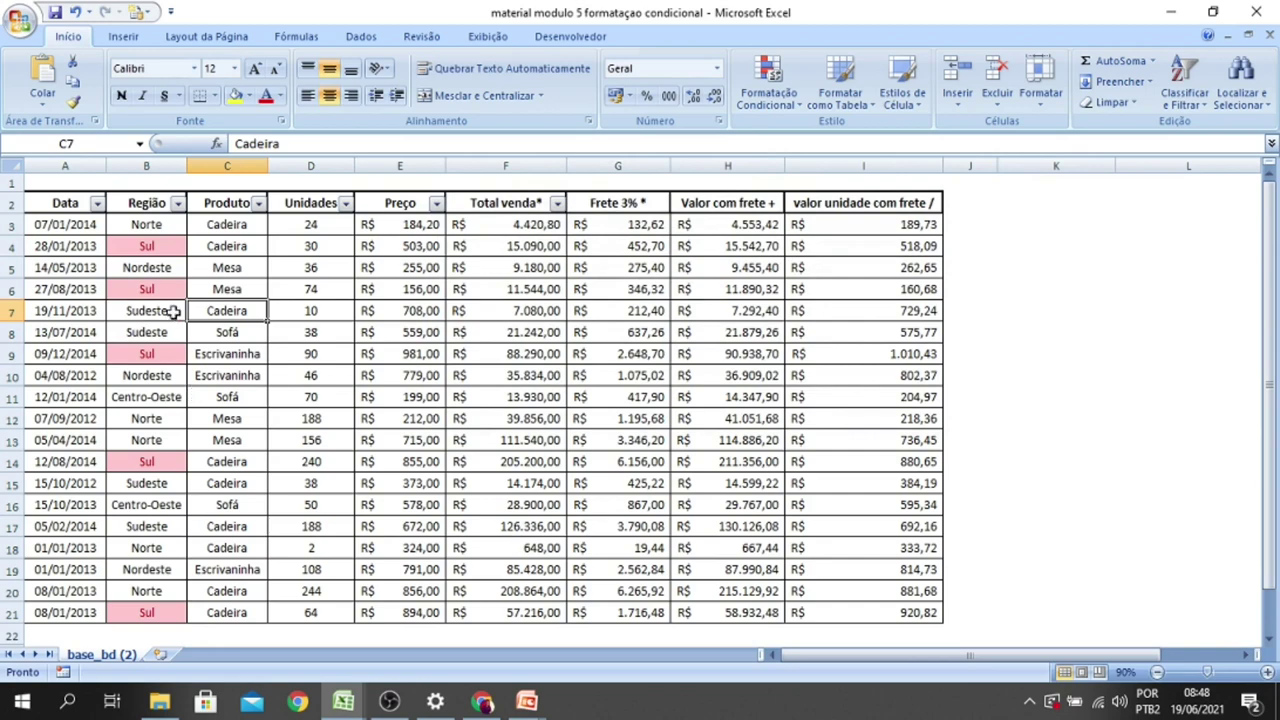